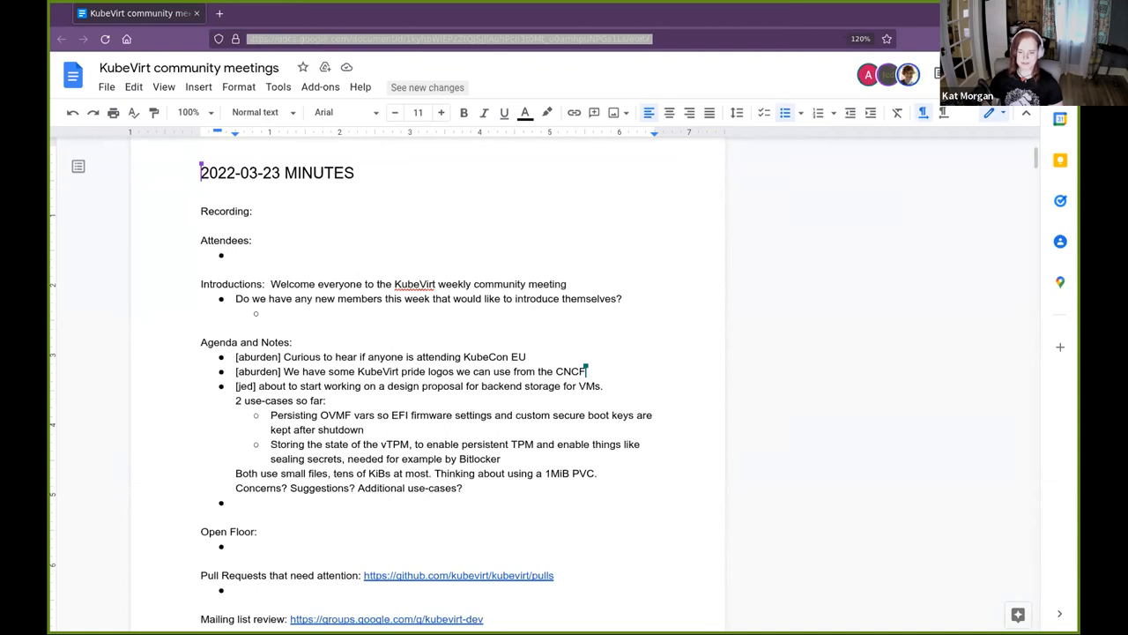
- Add Usrbinkat to the Attendees bullet of the 2022-03-23 minutes
left_click(264, 253)
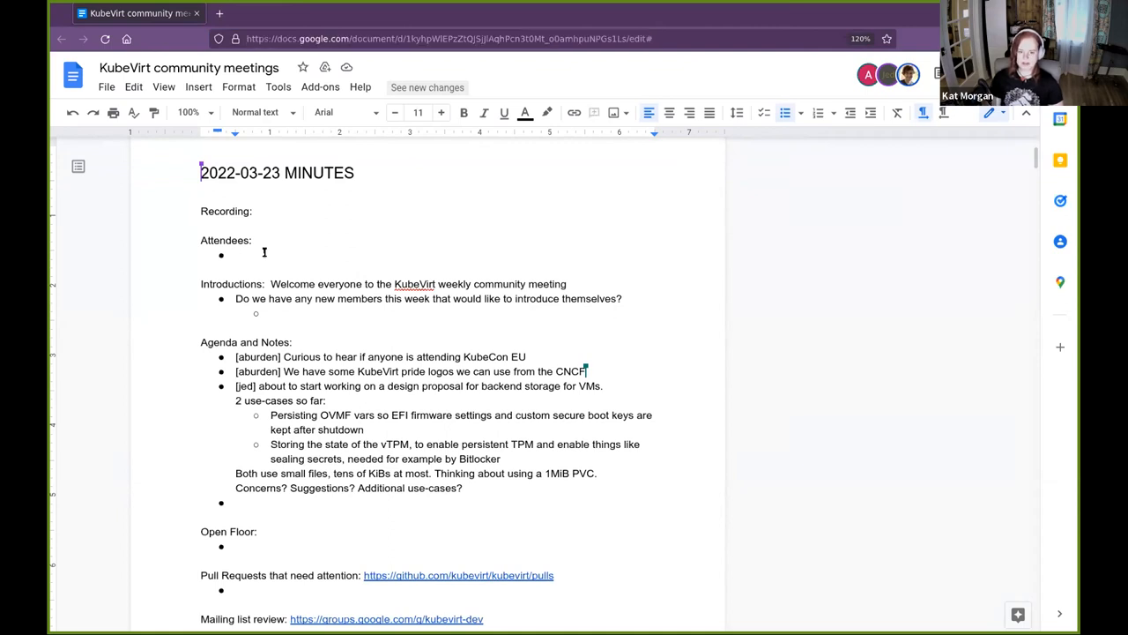
type("usrbinkat,")
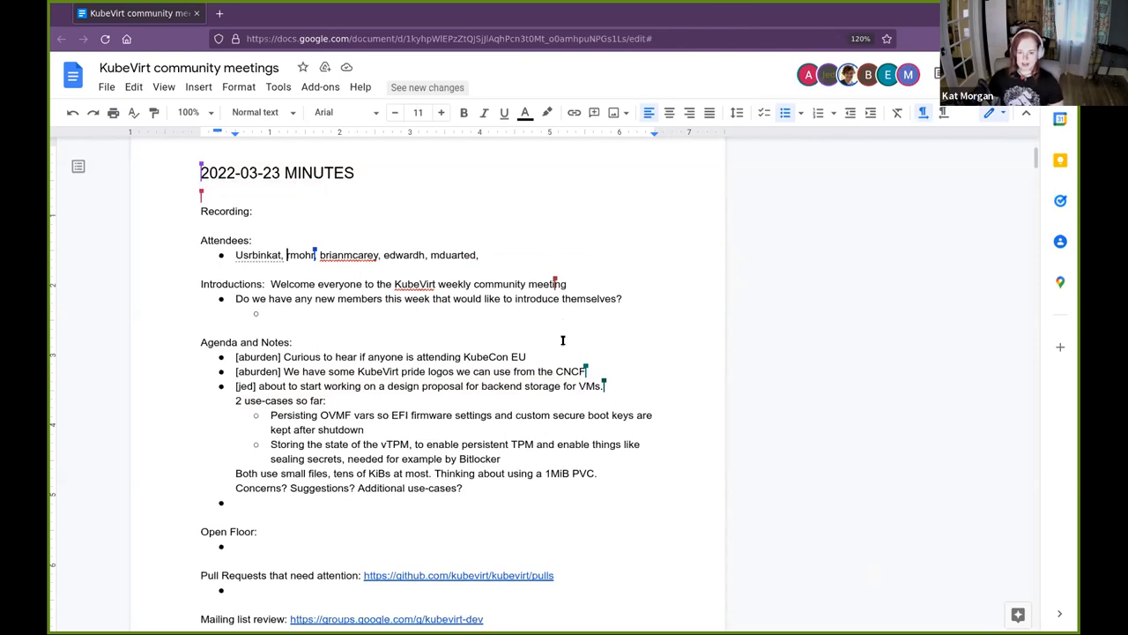
scroll(441, 511, "down", 3)
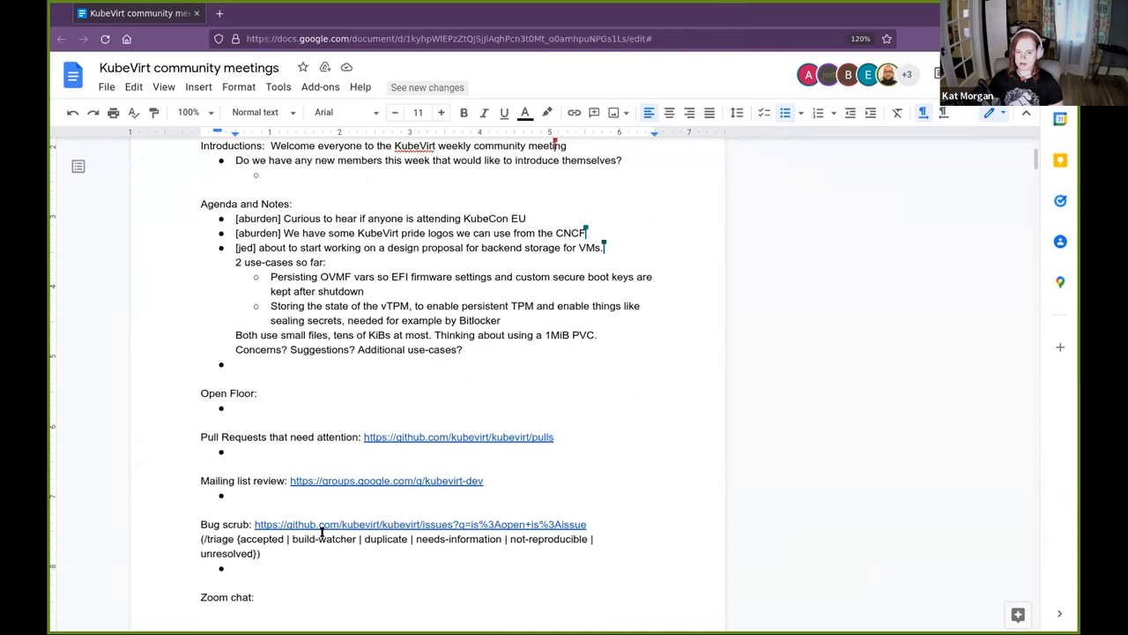
scroll(321, 532, "up", 2)
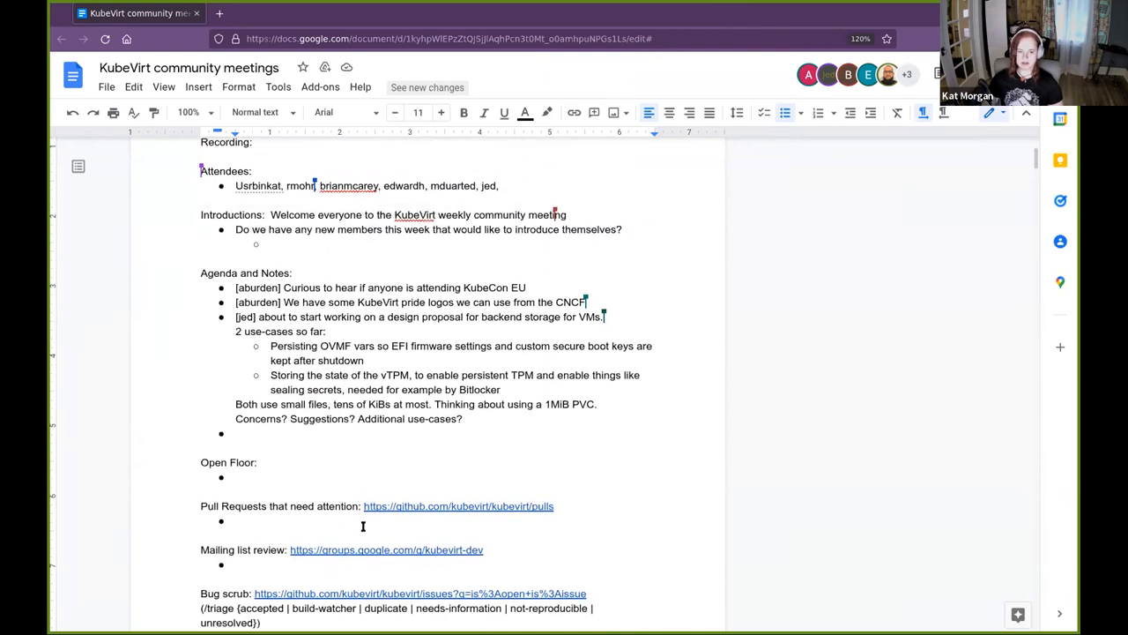
scroll(362, 526, "up", 2)
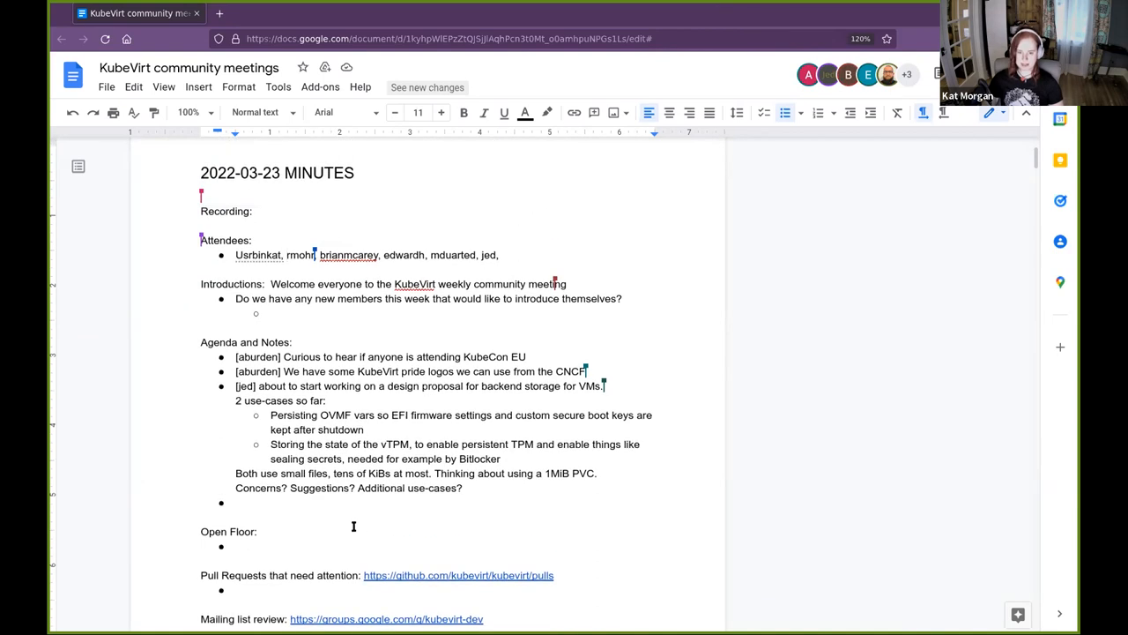
- Place the caret after the KubeCon EU agenda item before switching applications
left_click(533, 356)
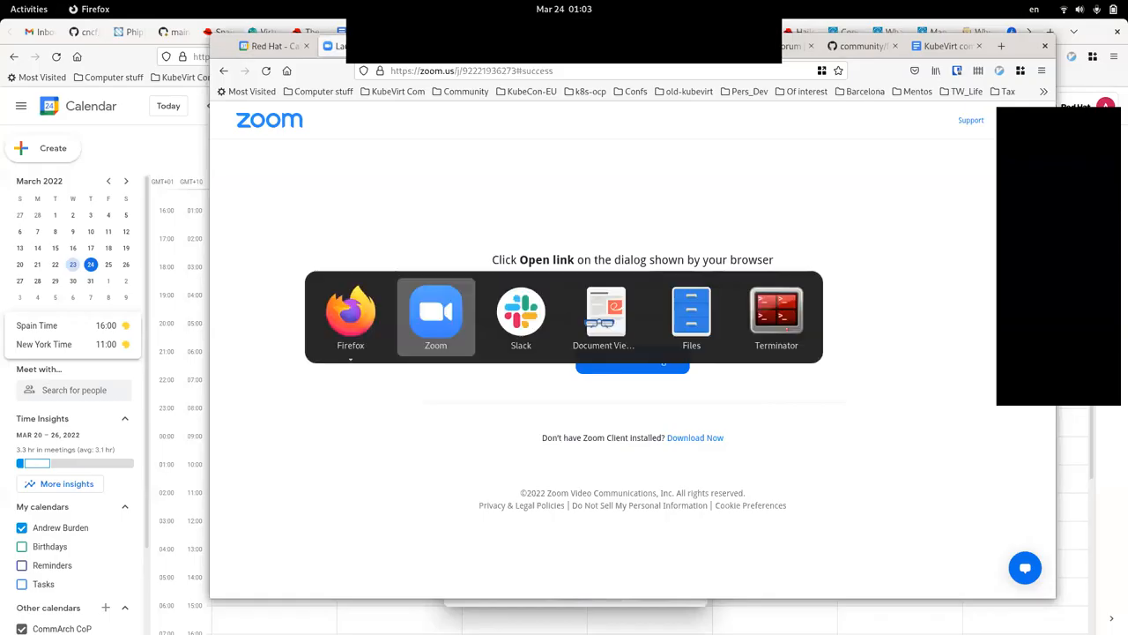
key("alt+Tab")
key("alt+Tab")
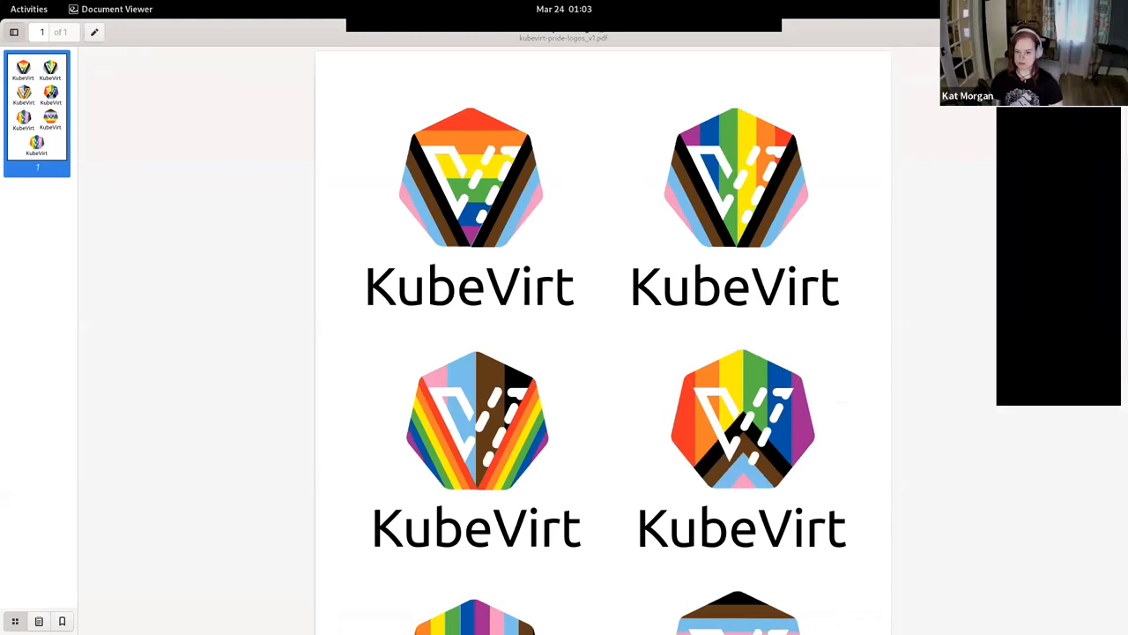
scroll(603, 353, "down", 1)
scroll(602, 352, "down", 2)
scroll(602, 352, "down", 2)
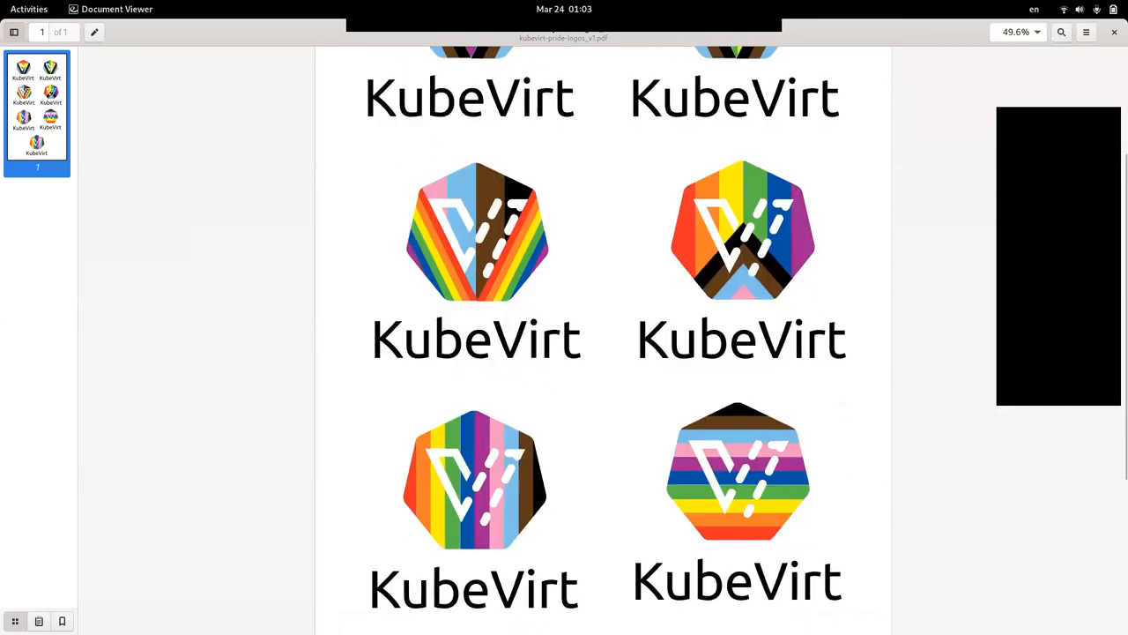
scroll(603, 353, "down", 2)
scroll(603, 353, "down", 2)
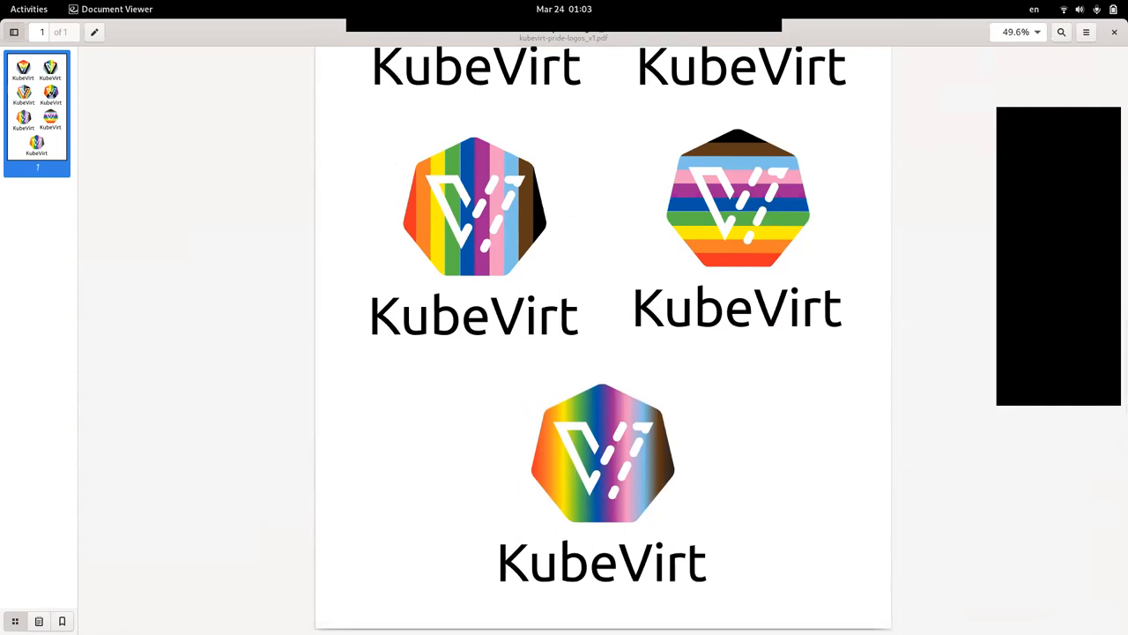
scroll(603, 353, "up", 2)
scroll(602, 353, "up", 2)
scroll(603, 353, "up", 1)
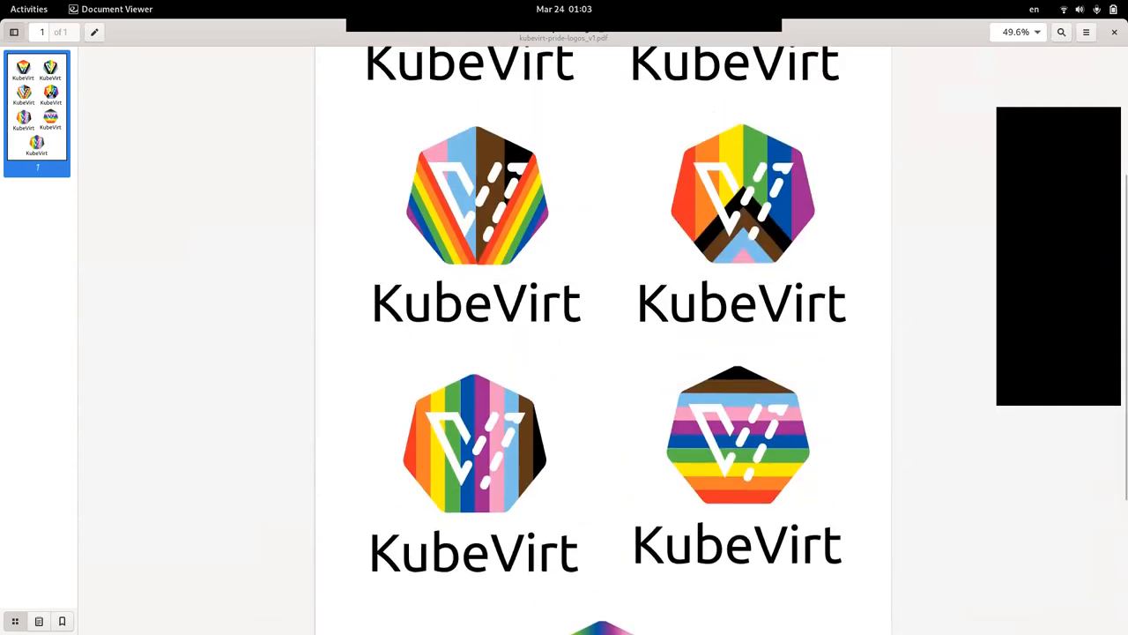
scroll(603, 353, "up", 1)
scroll(602, 352, "up", 3)
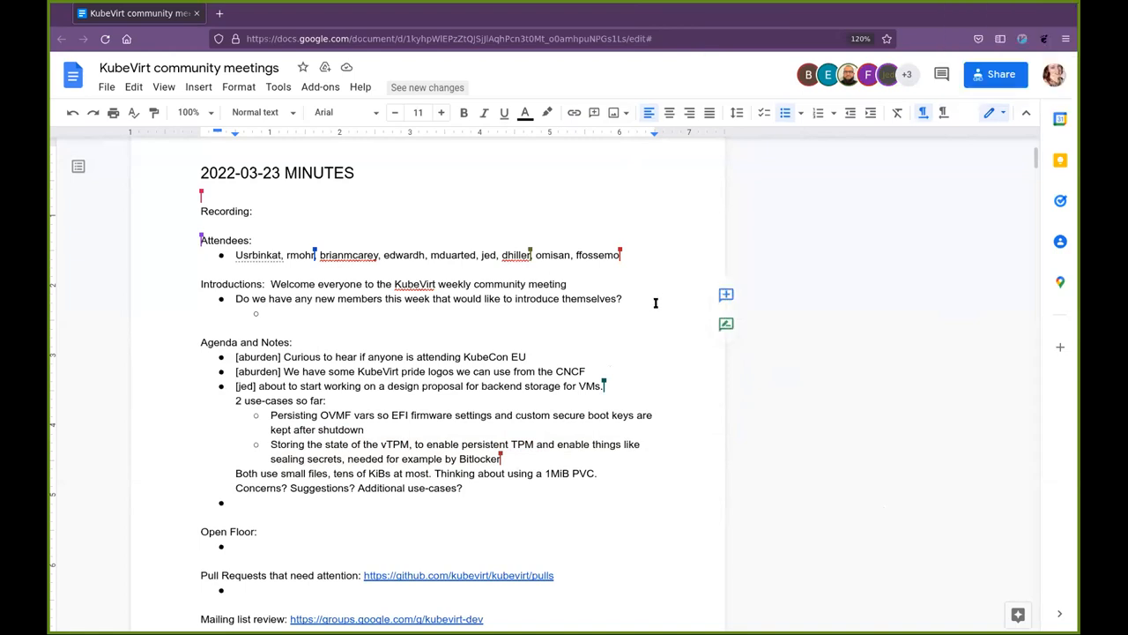
- Return to Firefox with the KubeVirt community meetings doc
key("alt")
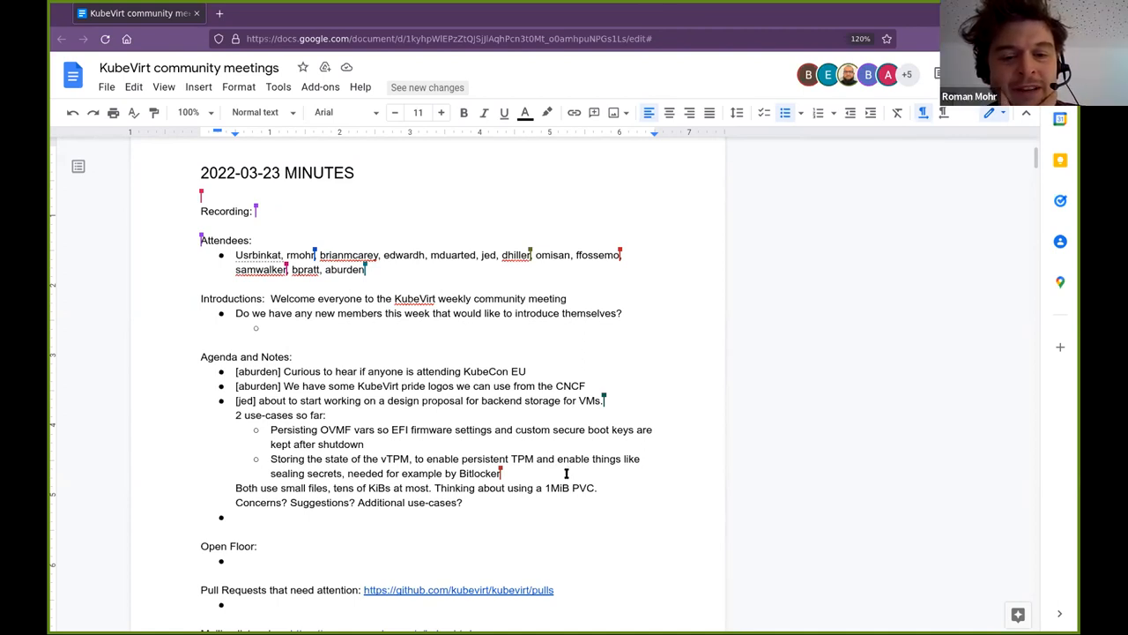
- Create an indented sub-bullet under the 'Concerns? Suggestions?' line for the 1G storage note
left_click(601, 506)
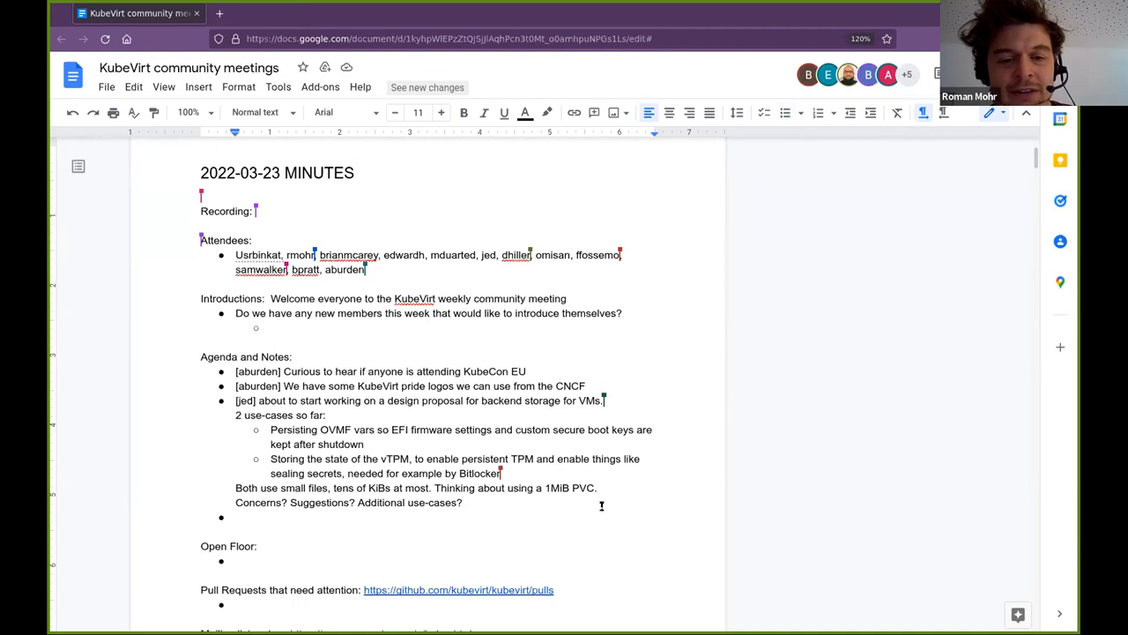
key("Return")
key("Return")
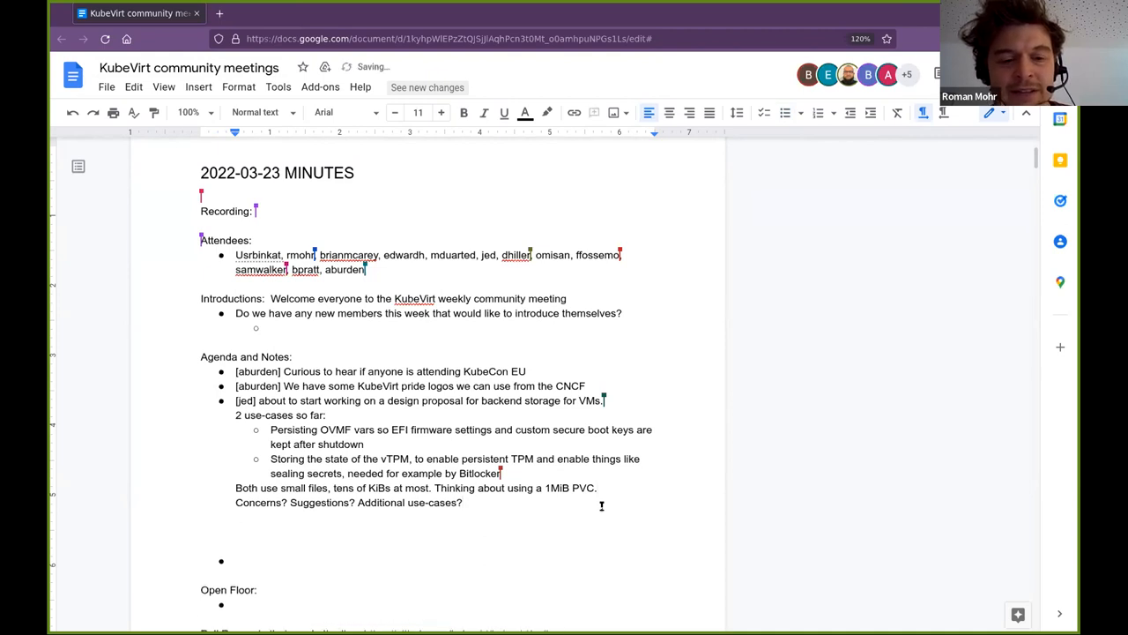
key("BackSpace")
key("BackSpace")
key("BackSpace")
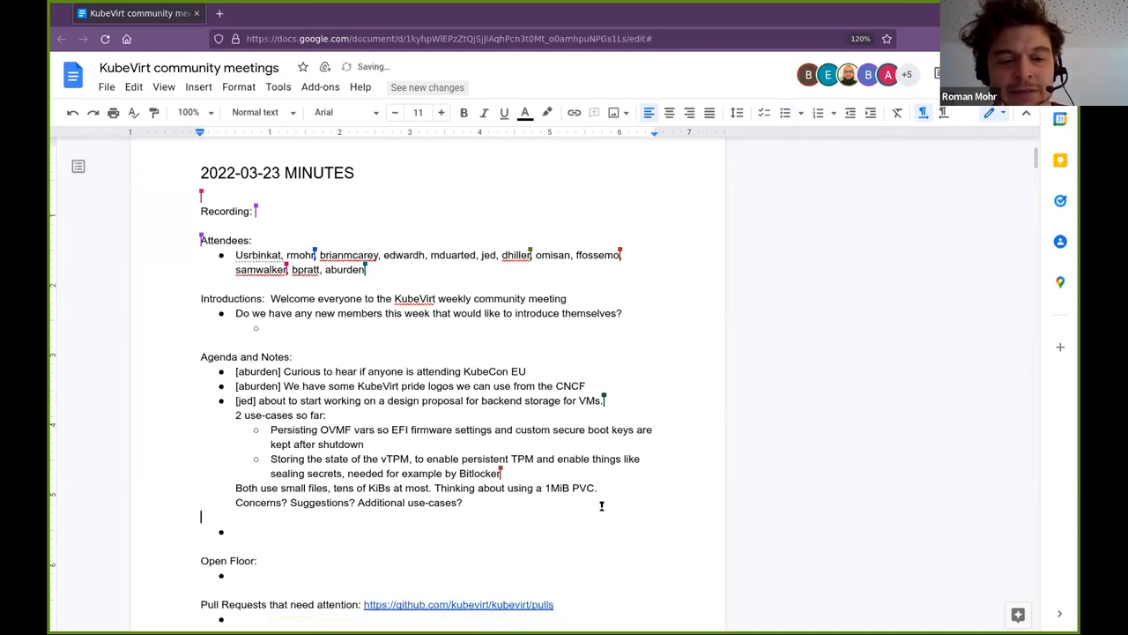
key("BackSpace")
key("BackSpace")
key("Down")
key("Tab")
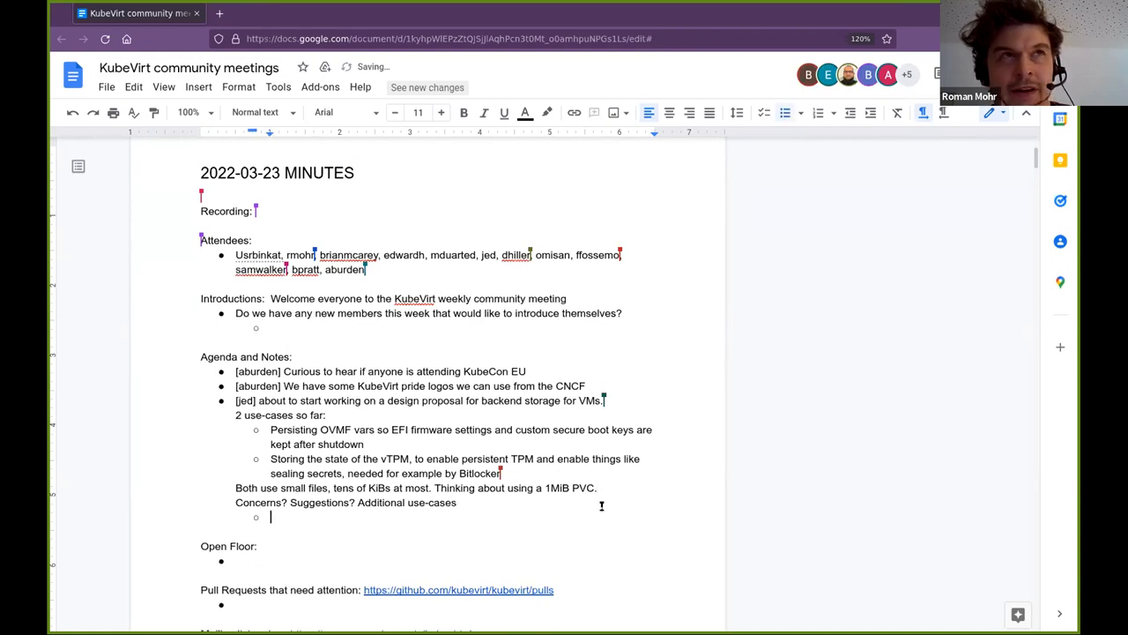
type("Possibl")
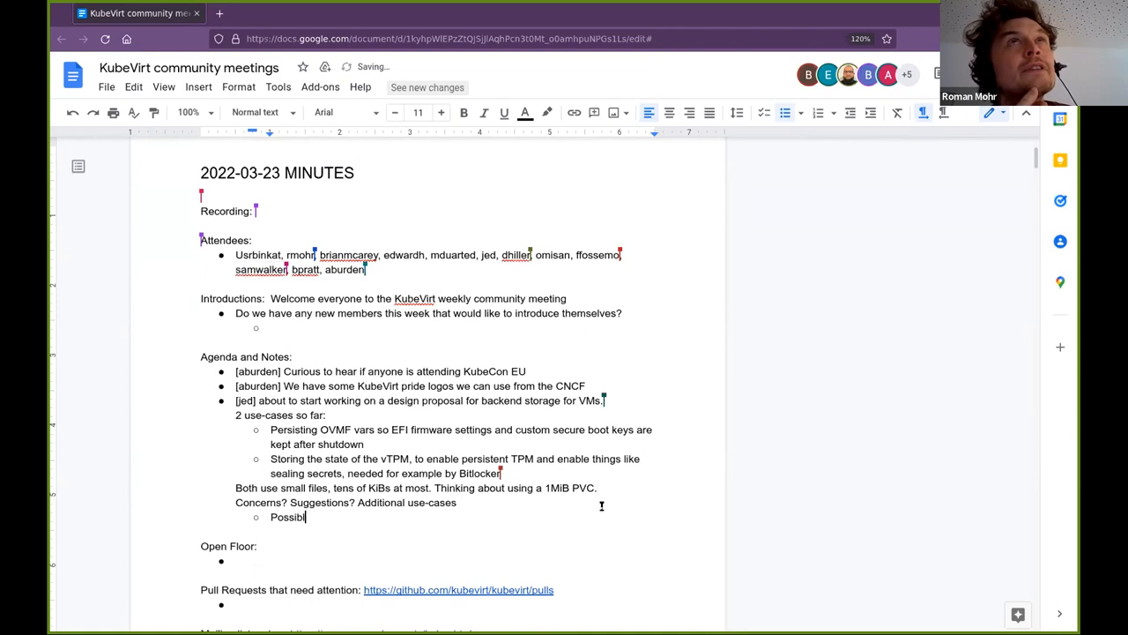
type("e stor")
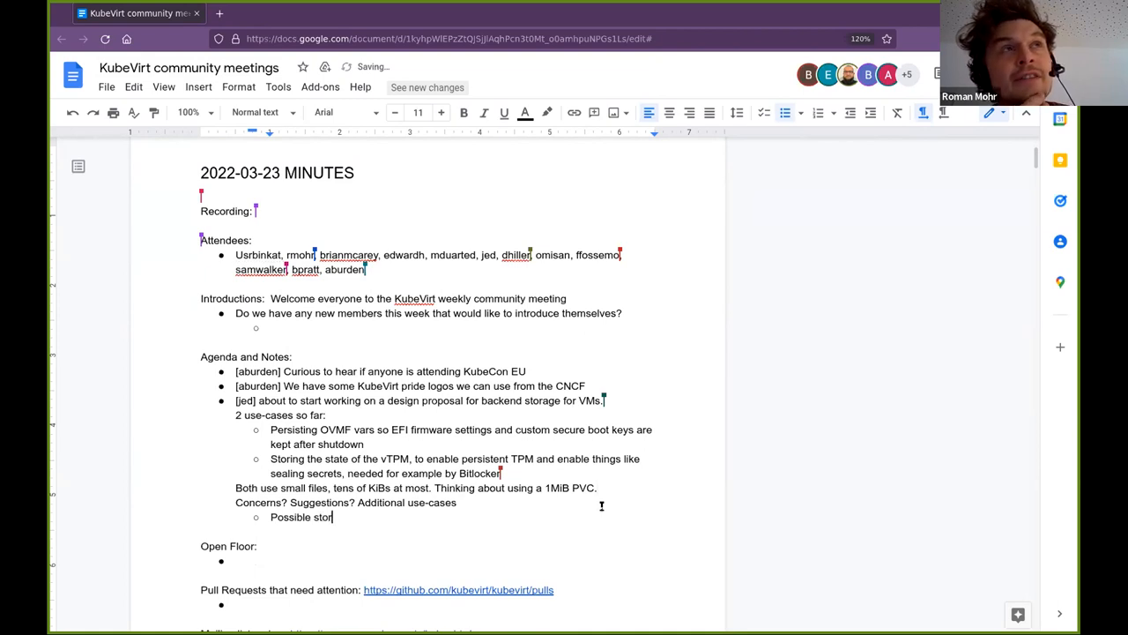
type("age ")
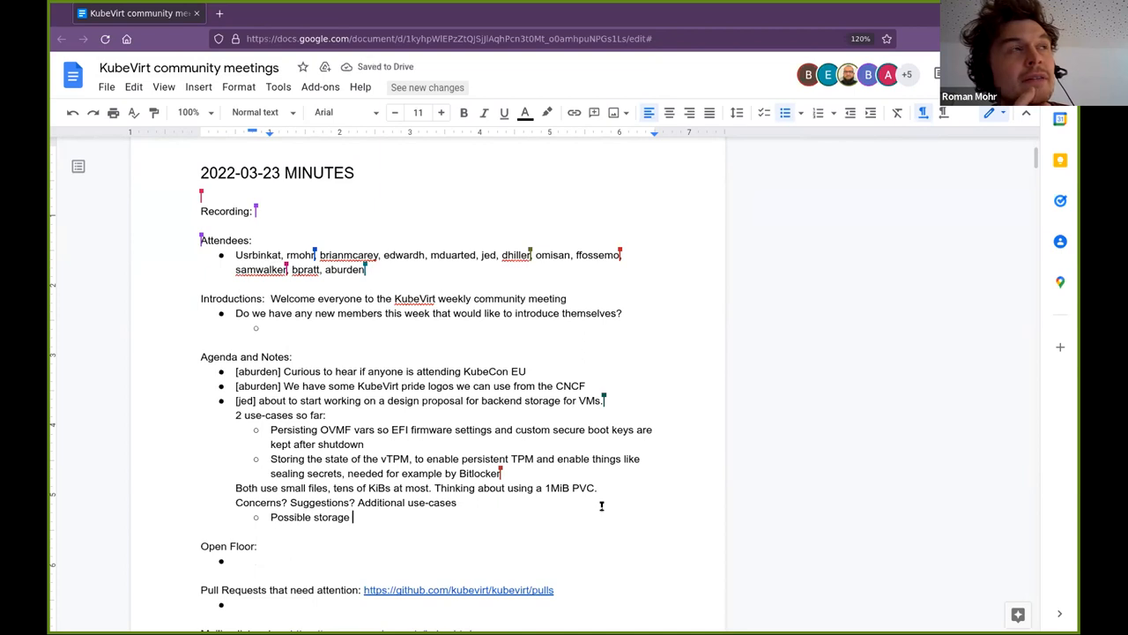
type("backend conc")
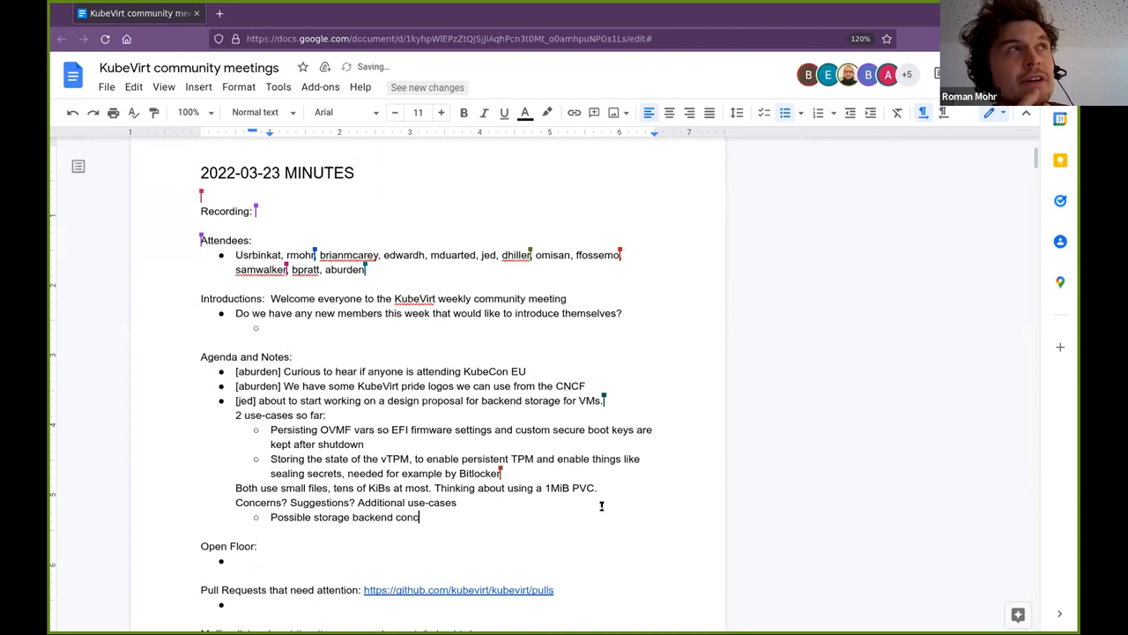
type("ern, some ")
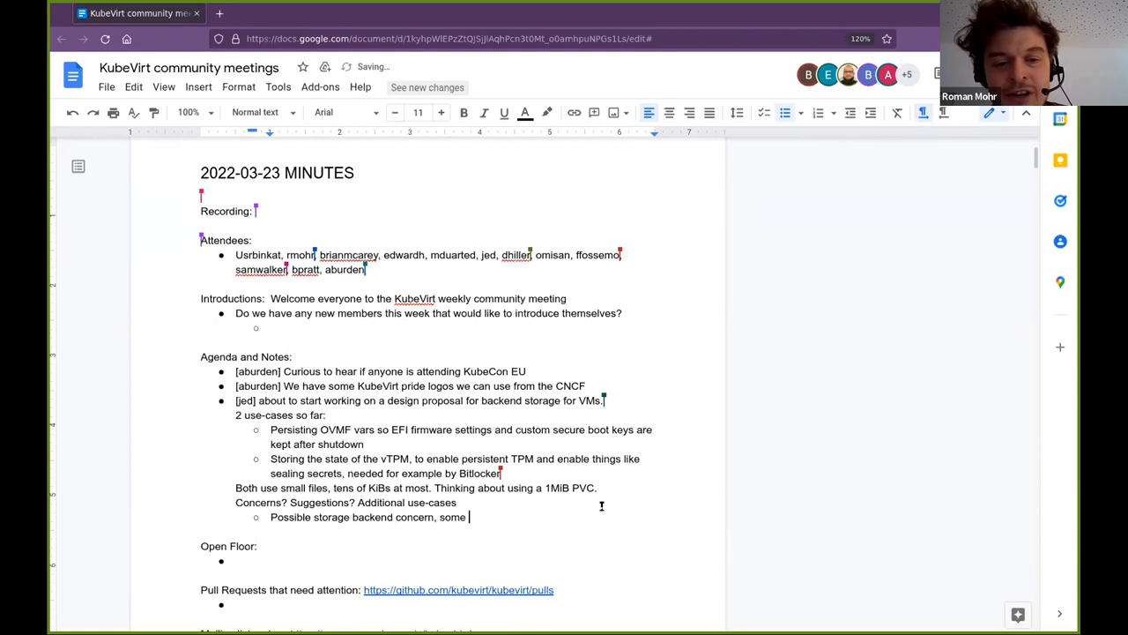
type("providers ")
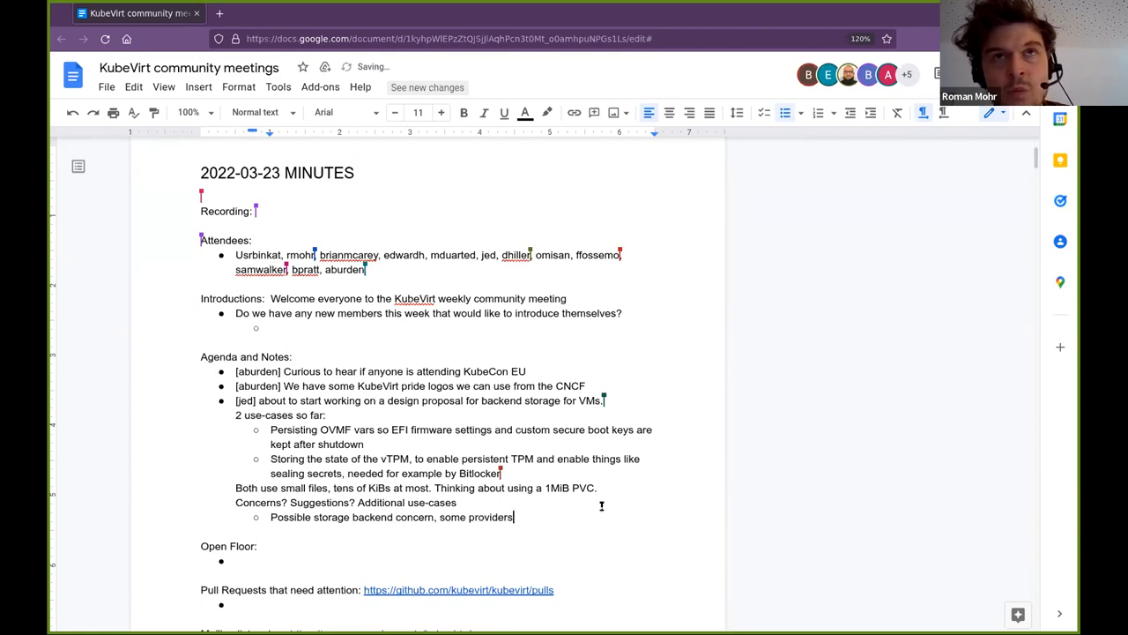
type("maybe ")
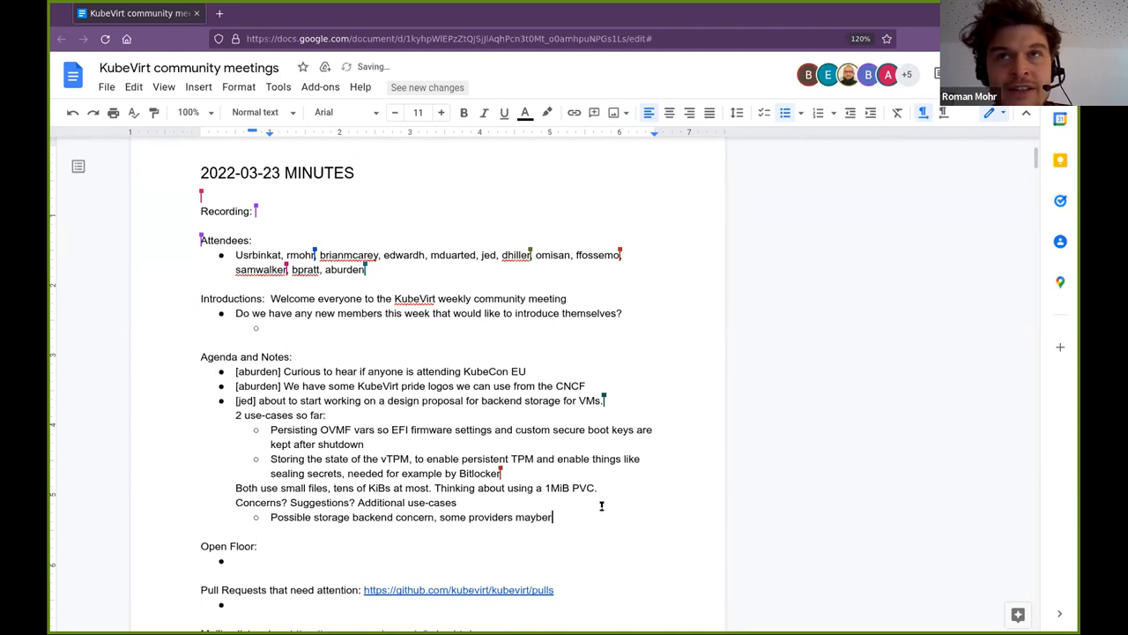
type("allocate m")
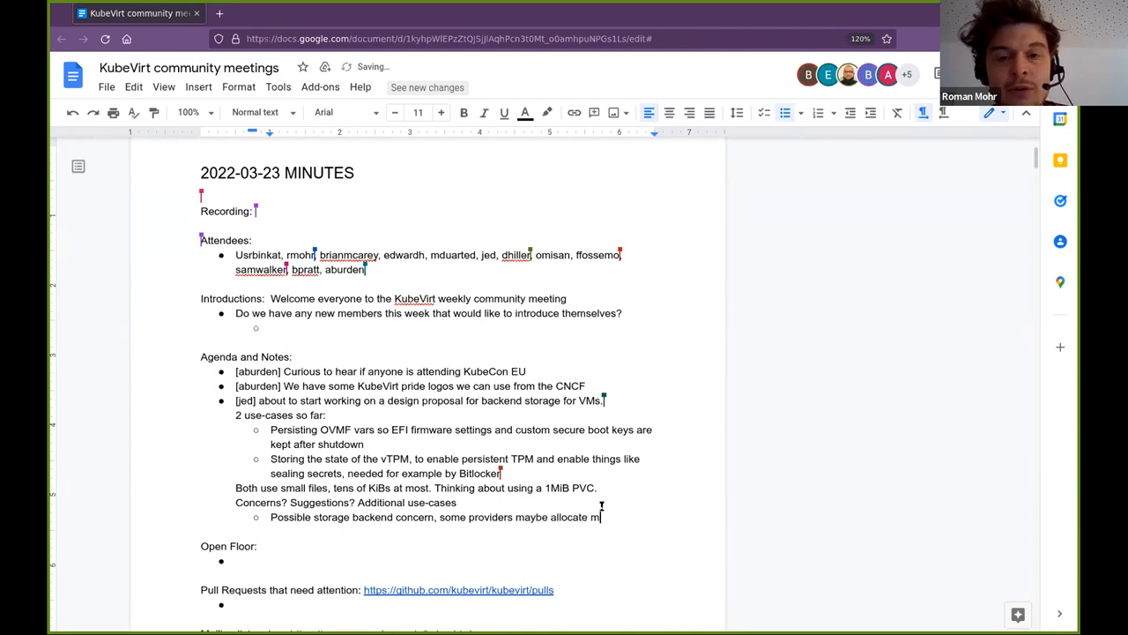
type("in 1G?")
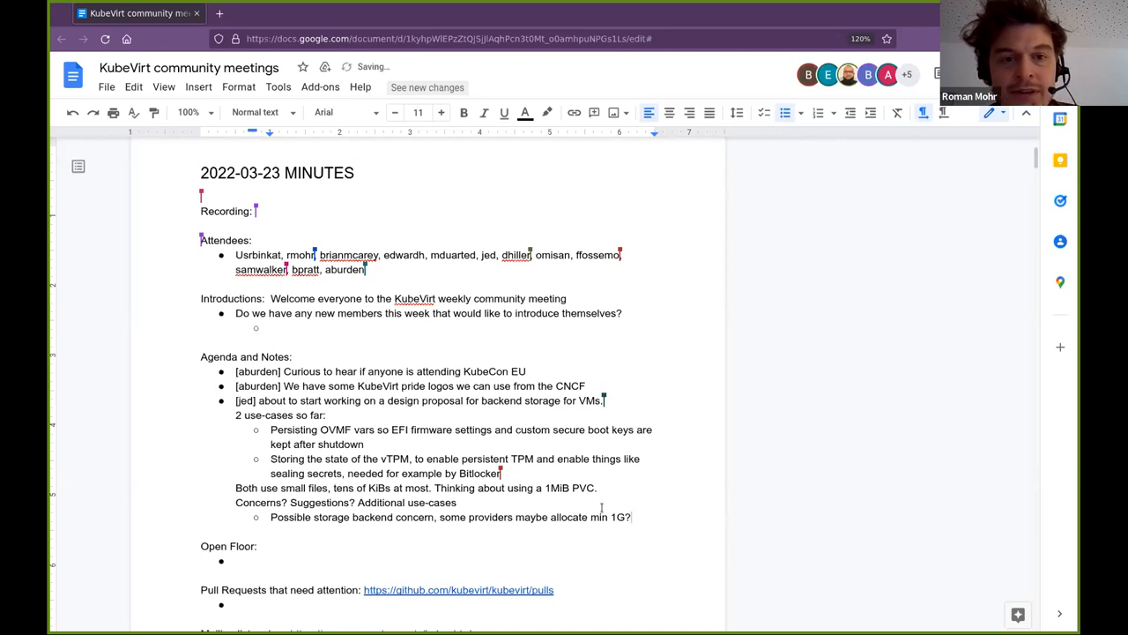
- Nest the 'min 1G' storage concern line one level deeper under the proposal
left_click(266, 516)
key("Tab")
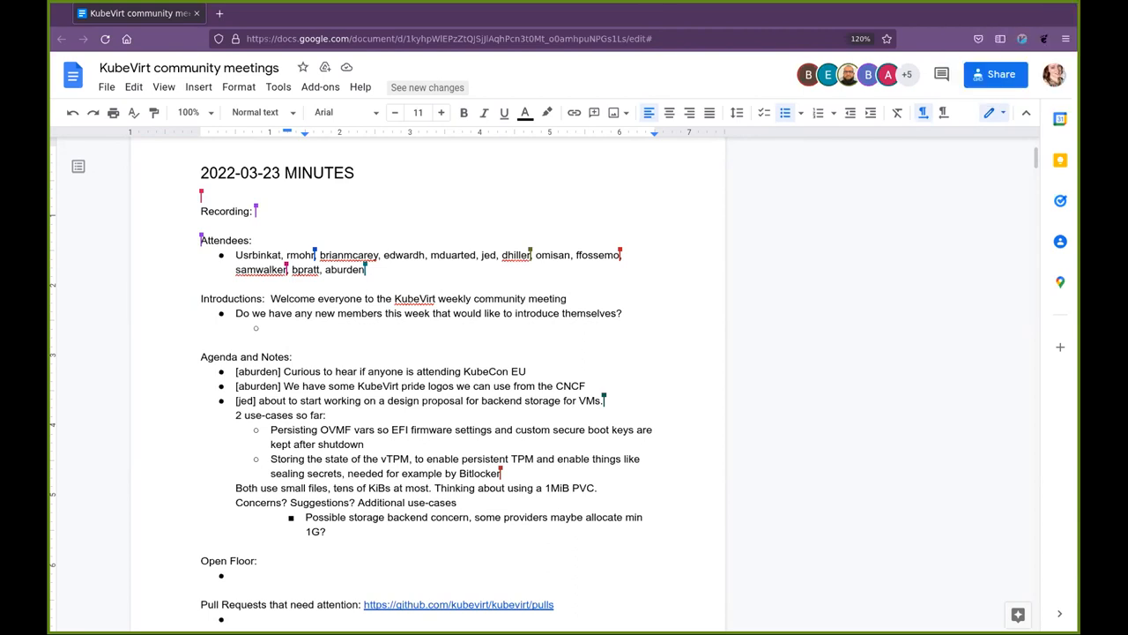
scroll(529, 428, "down", 3)
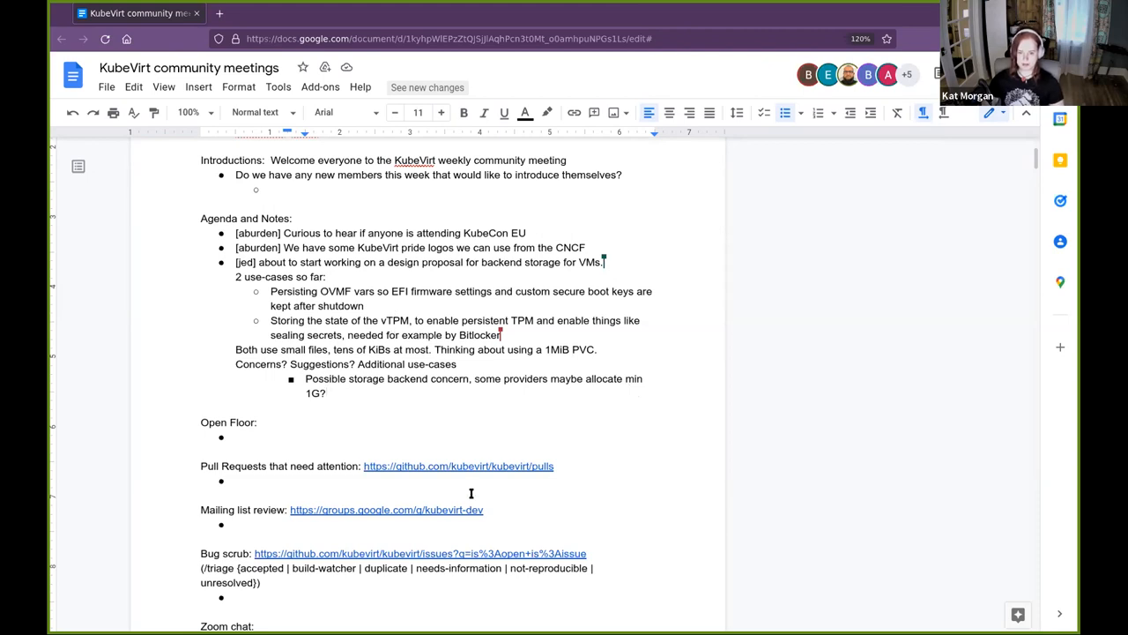
scroll(472, 489, "down", 2)
scroll(476, 476, "down", 2)
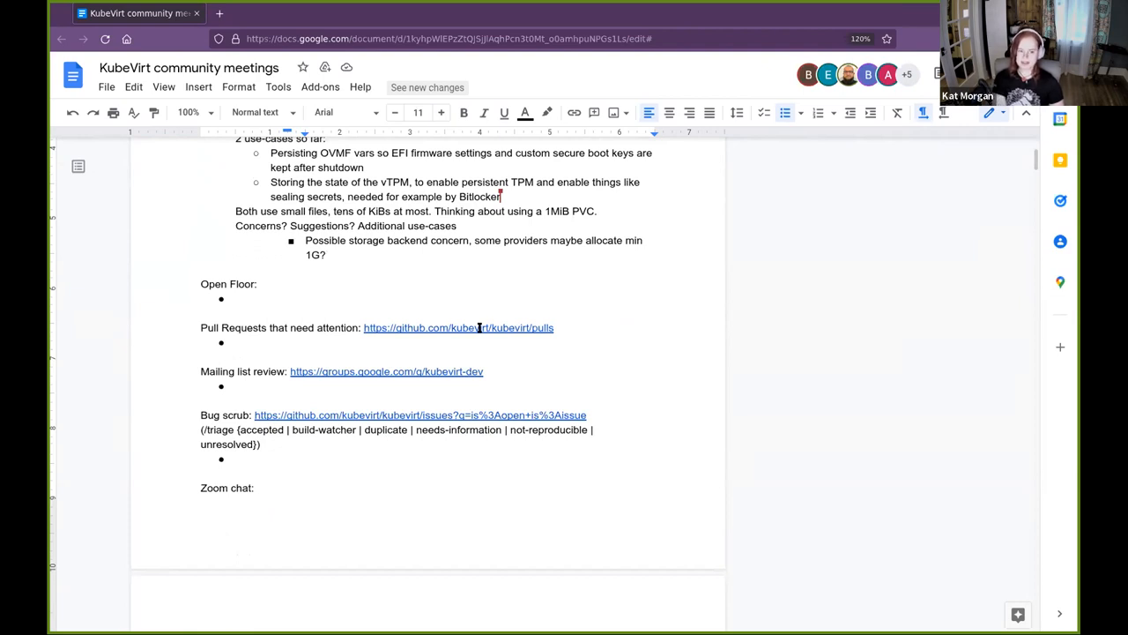
- Open the Pull Requests, Mailing list review and Bug scrub links each in a new tab
left_click(479, 327)
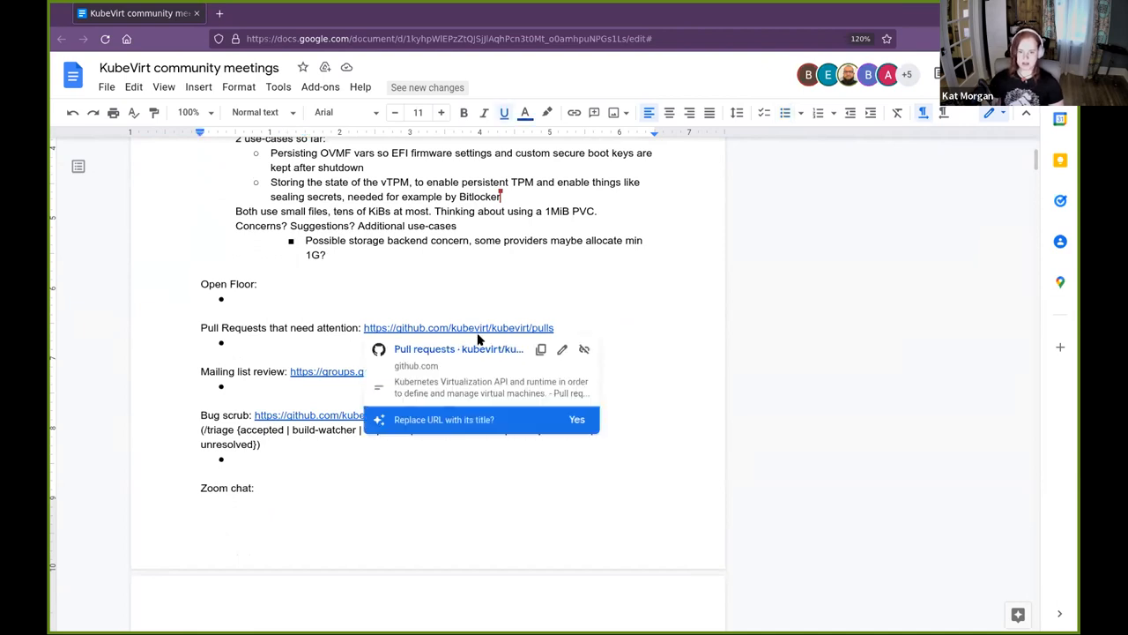
left_click(476, 344)
key("ctrl+shift+Tab")
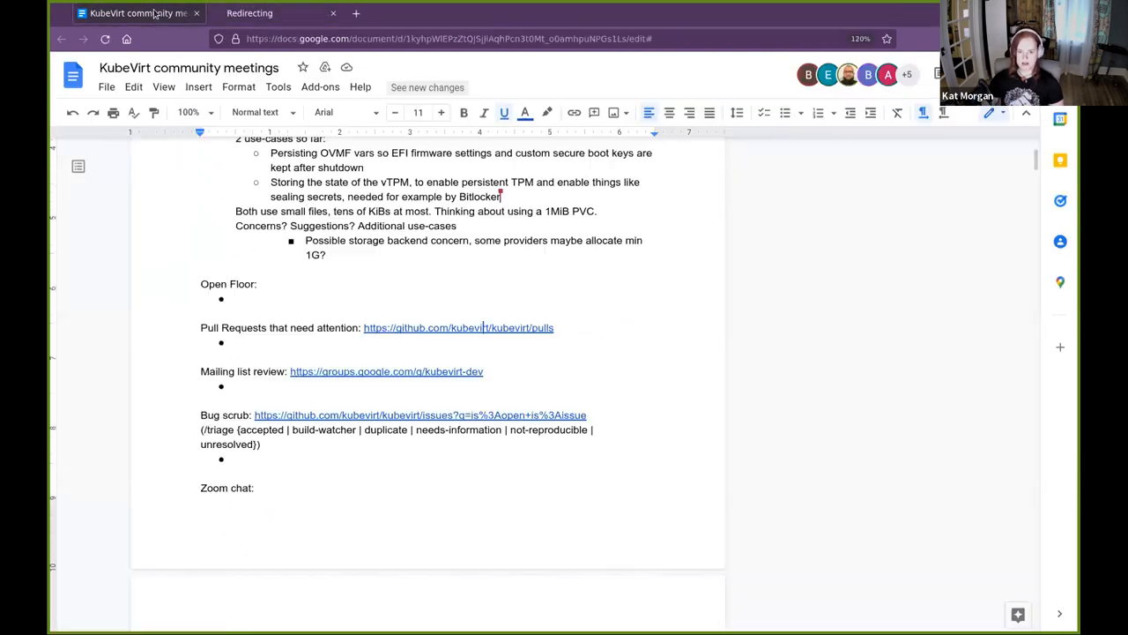
left_click(403, 371)
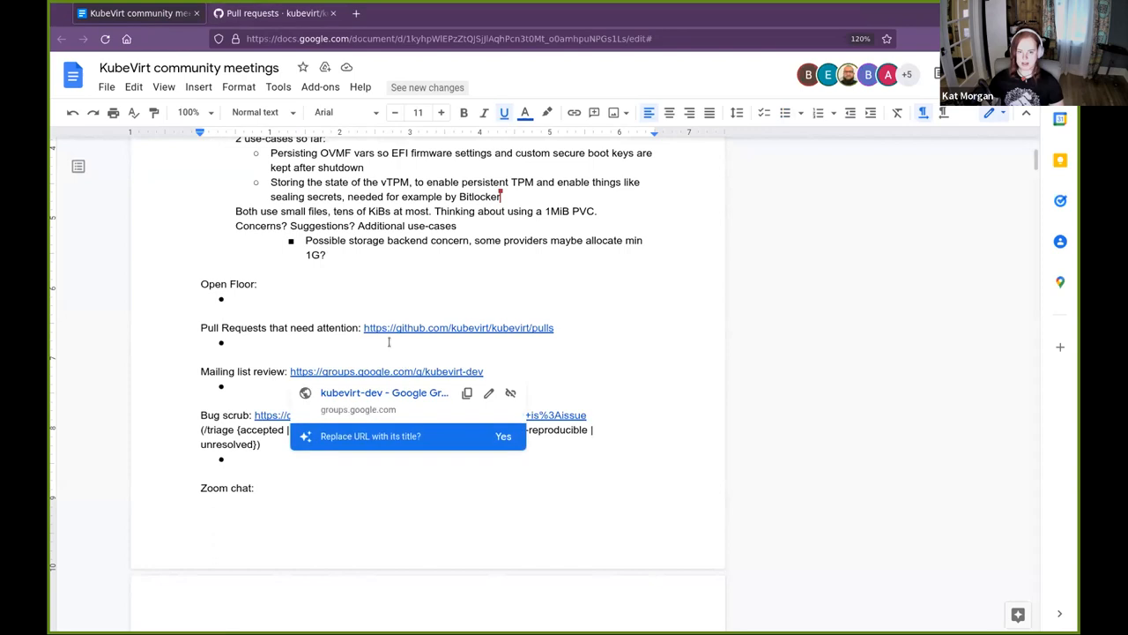
left_click(386, 388)
key("ctrl+shift+Tab")
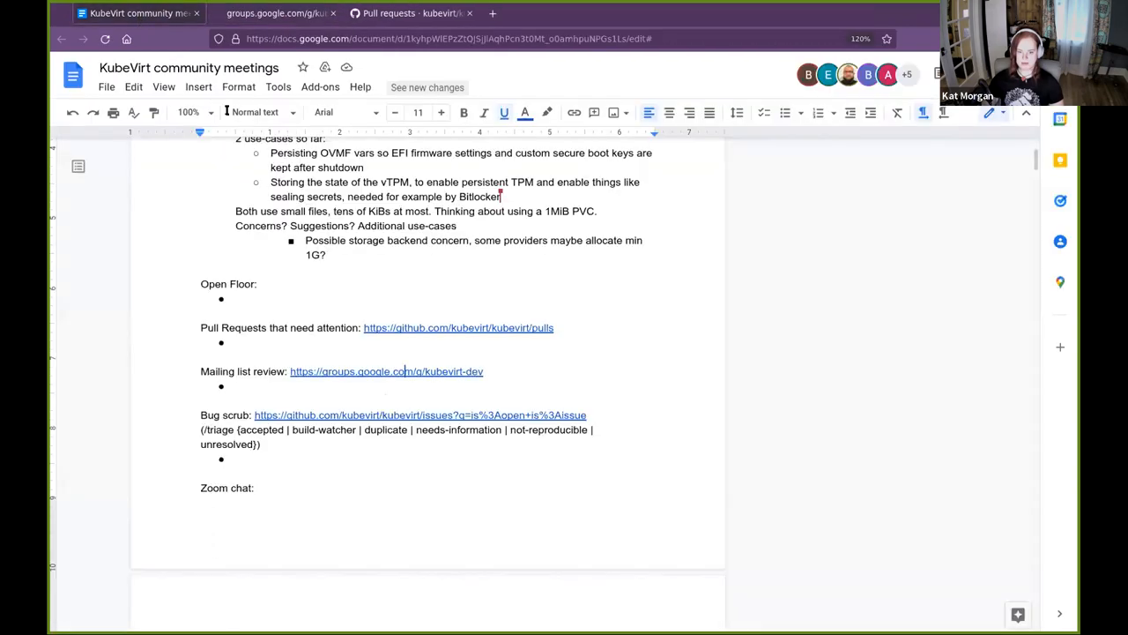
left_click(376, 414)
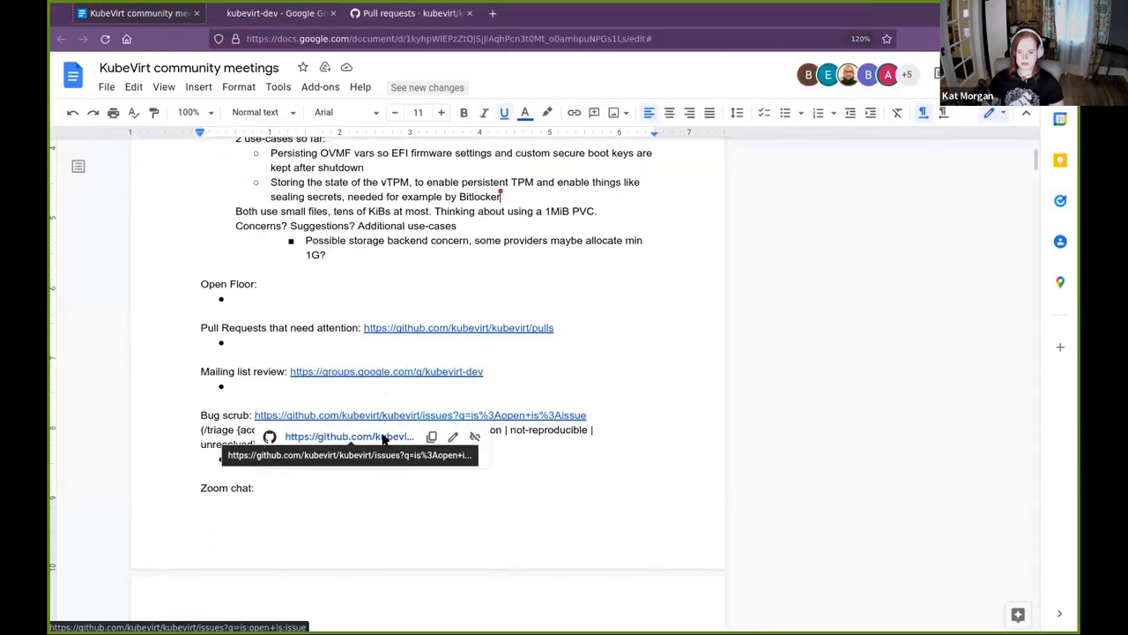
left_click(370, 434)
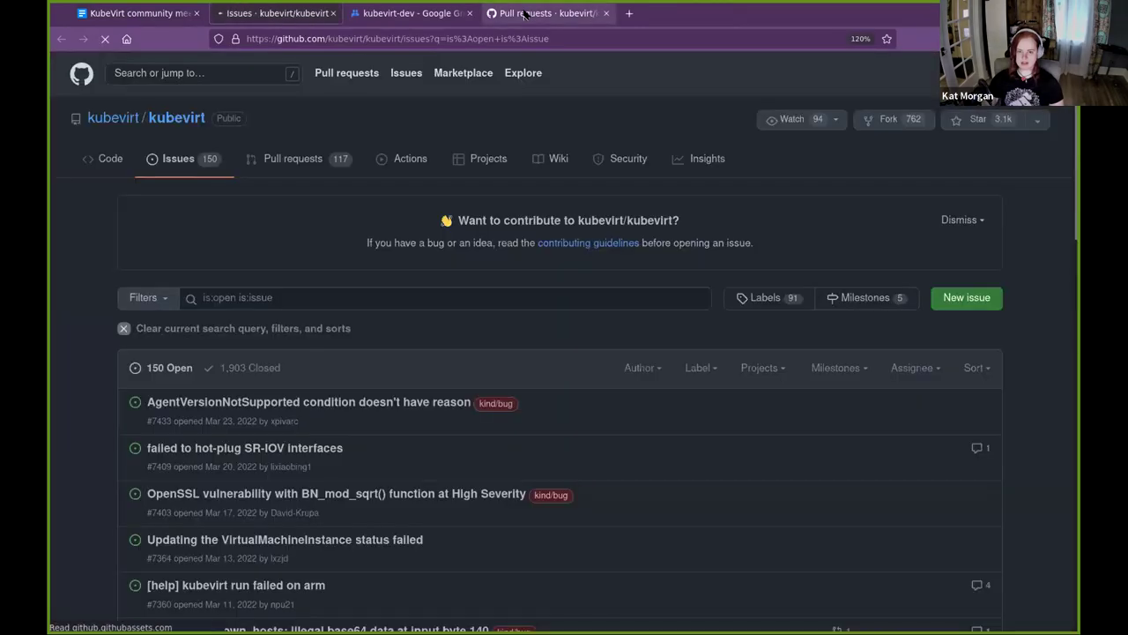
- Review the kubevirt pull requests list through page 2, then close that tab
left_click(524, 13)
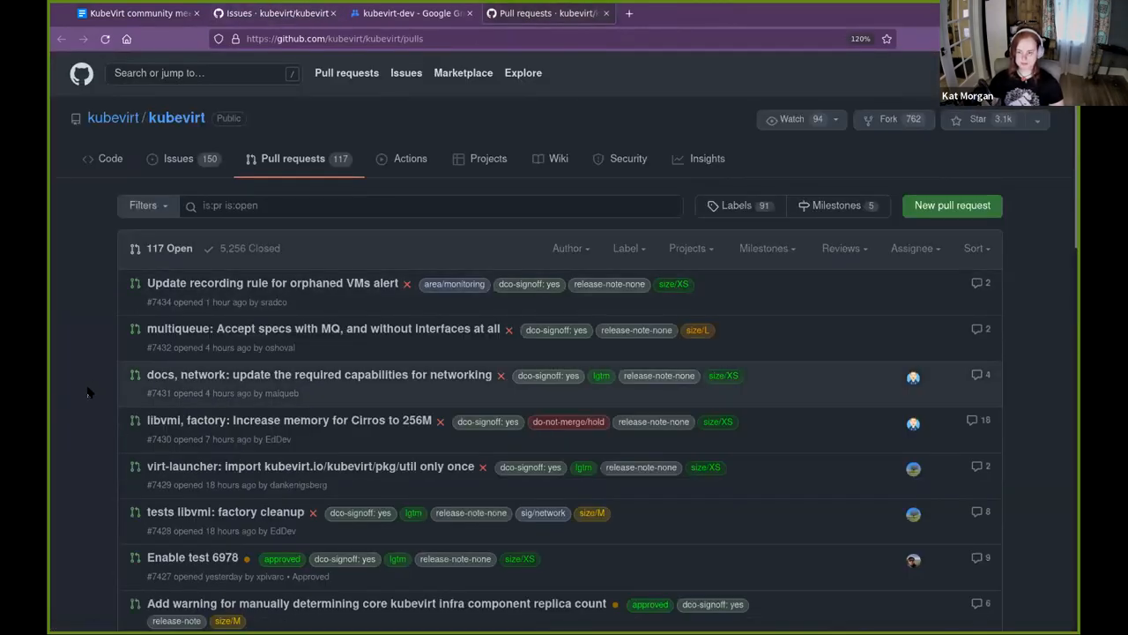
scroll(88, 393, "down", 4)
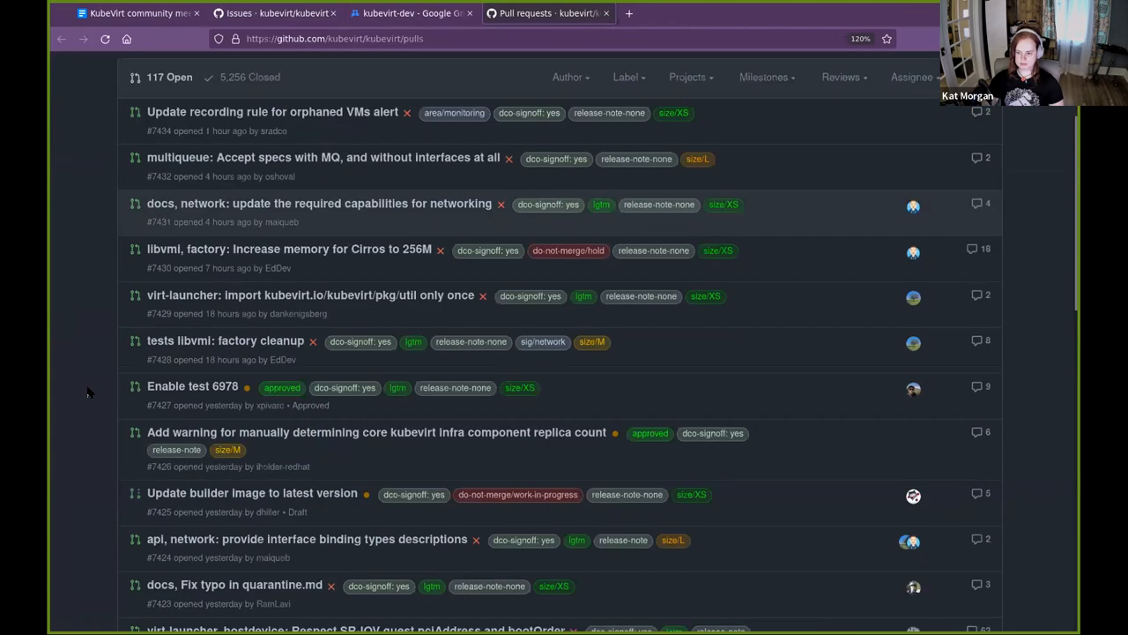
scroll(88, 393, "down", 4)
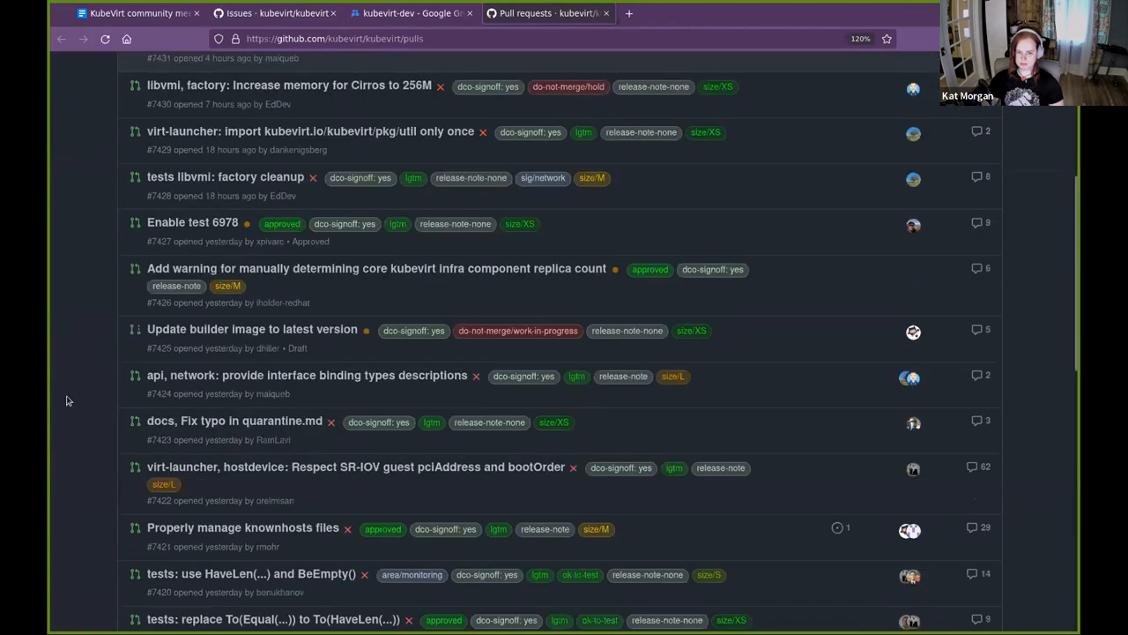
scroll(65, 400, "down", 3)
scroll(65, 400, "down", 2)
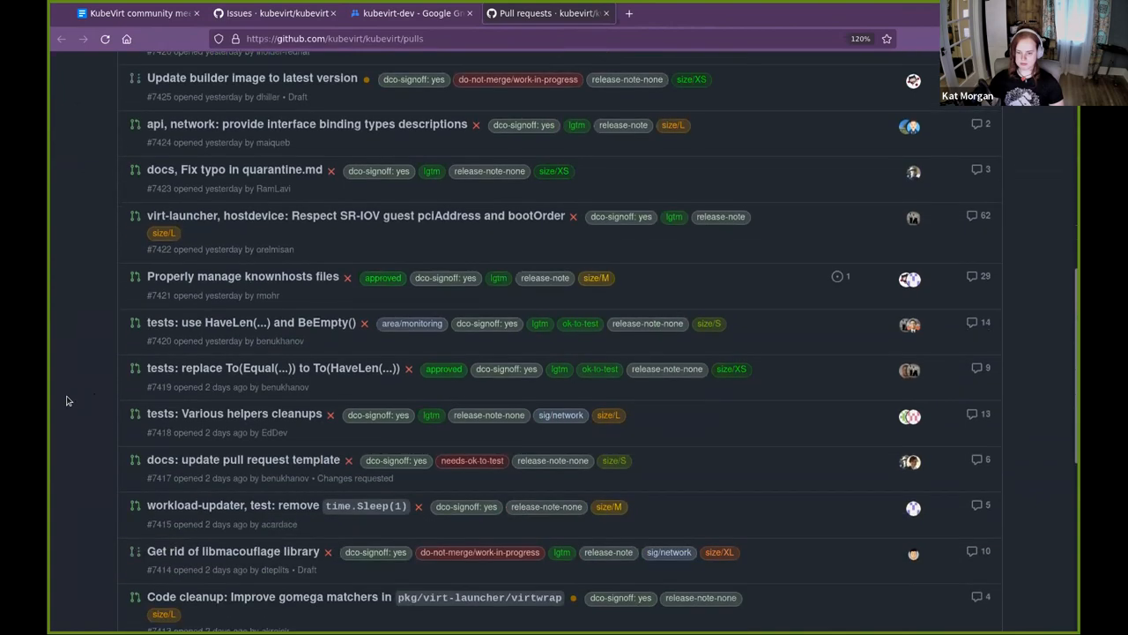
scroll(65, 400, "down", 2)
scroll(65, 400, "down", 2)
scroll(65, 401, "down", 1)
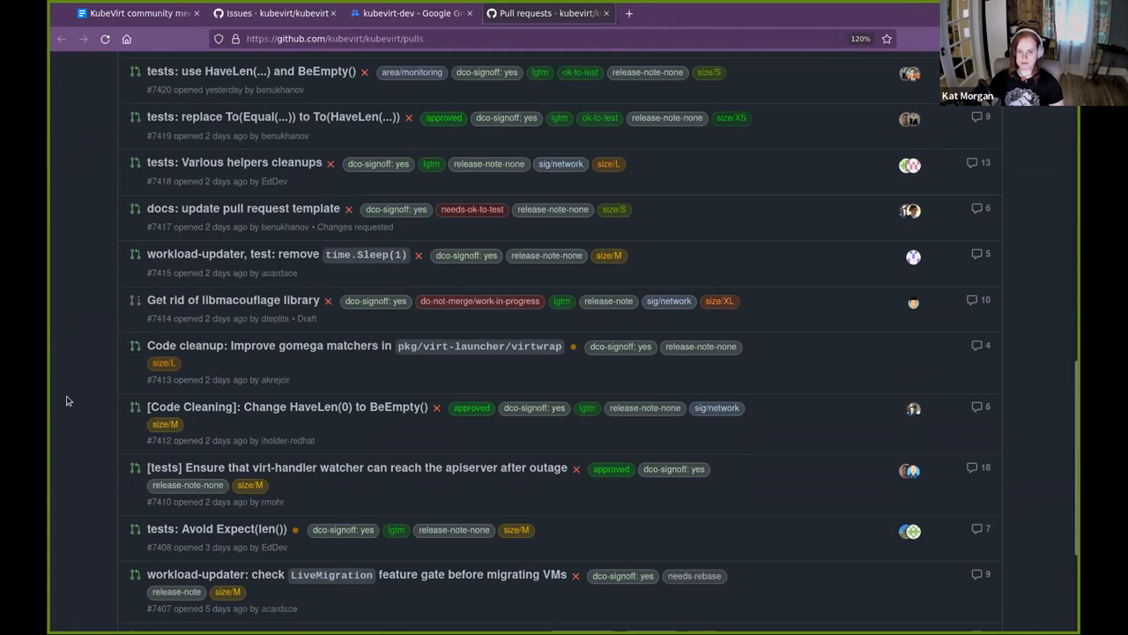
scroll(65, 400, "down", 1)
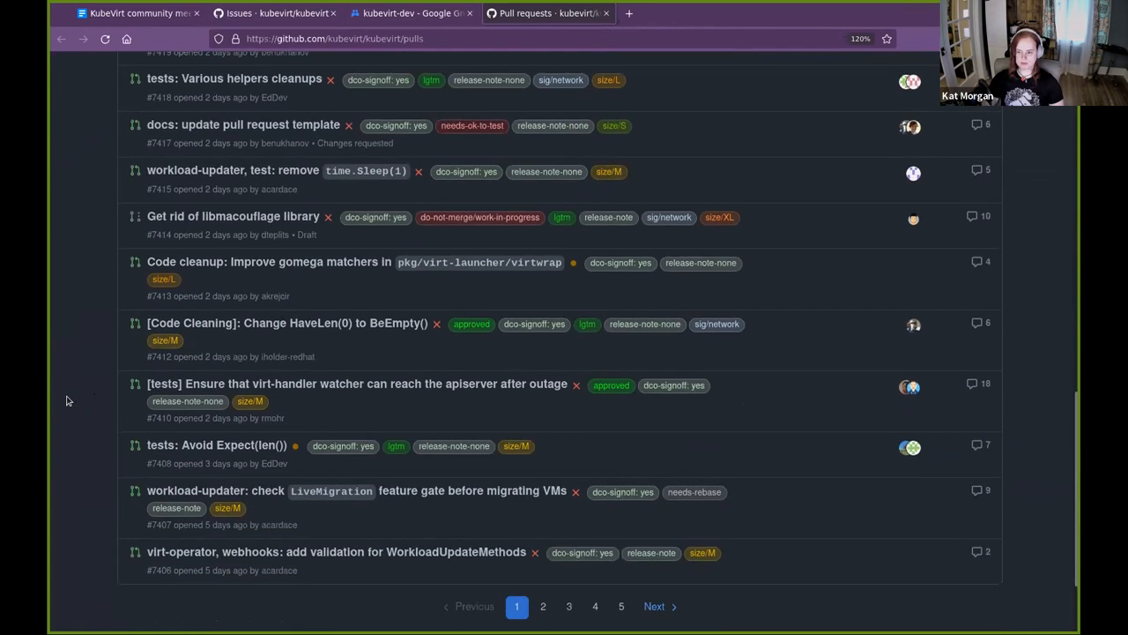
scroll(65, 400, "down", 1)
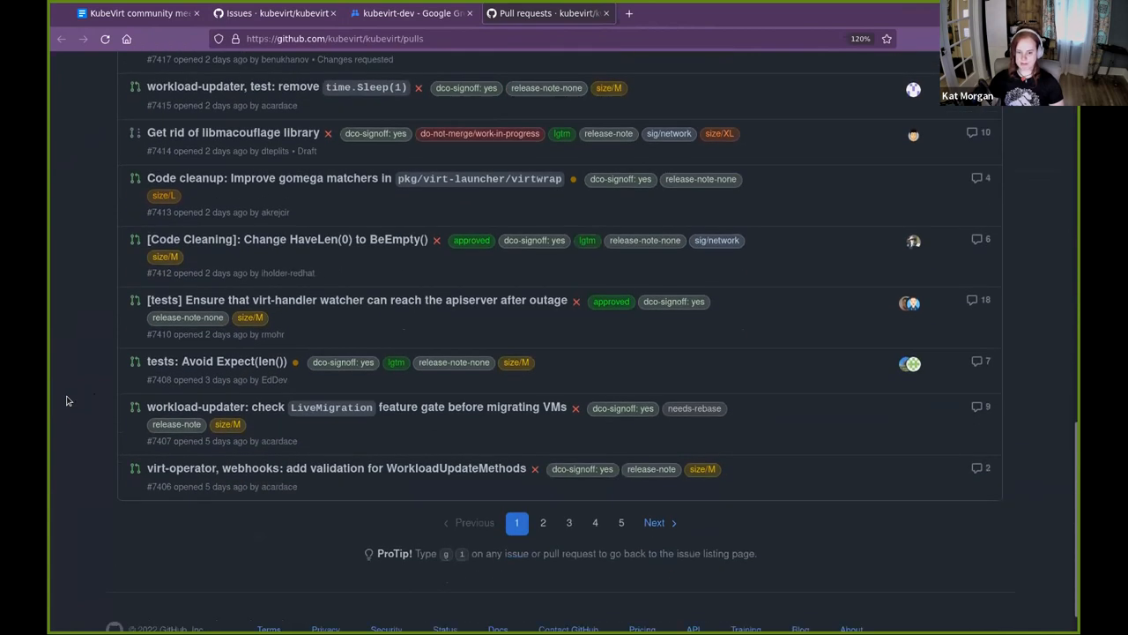
left_click(543, 523)
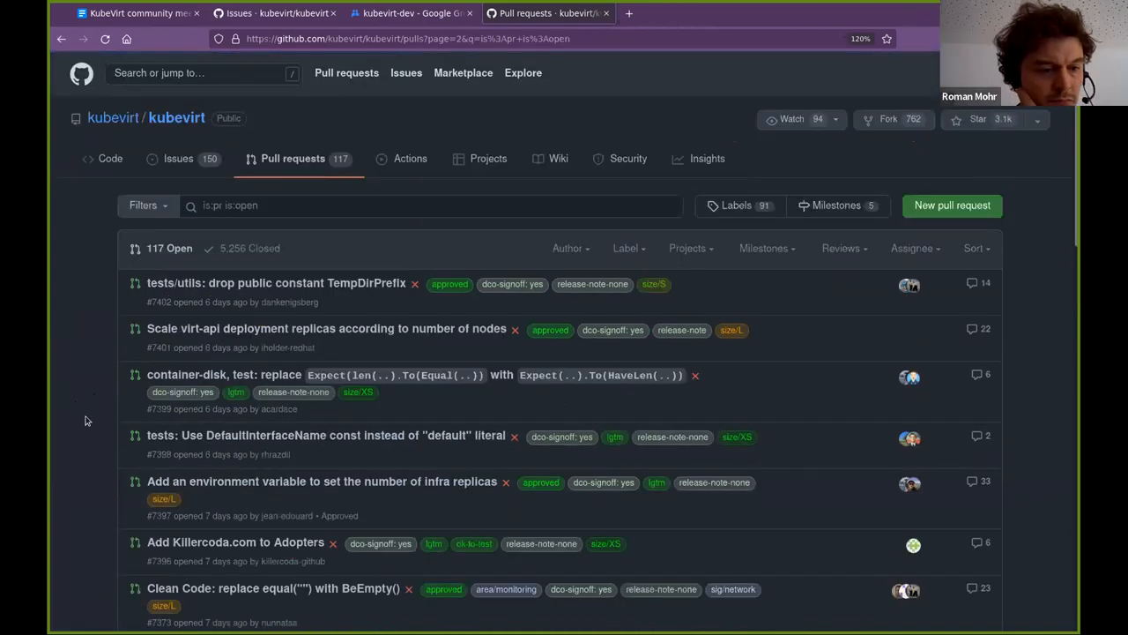
scroll(87, 420, "down", 1)
scroll(87, 420, "up", 1)
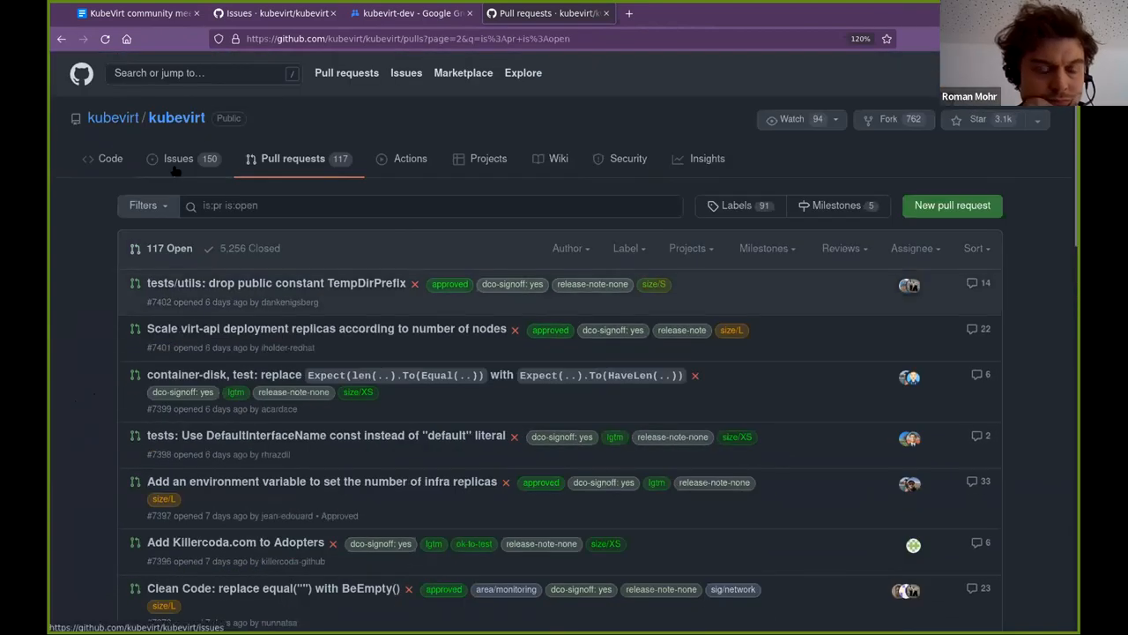
left_click(605, 13)
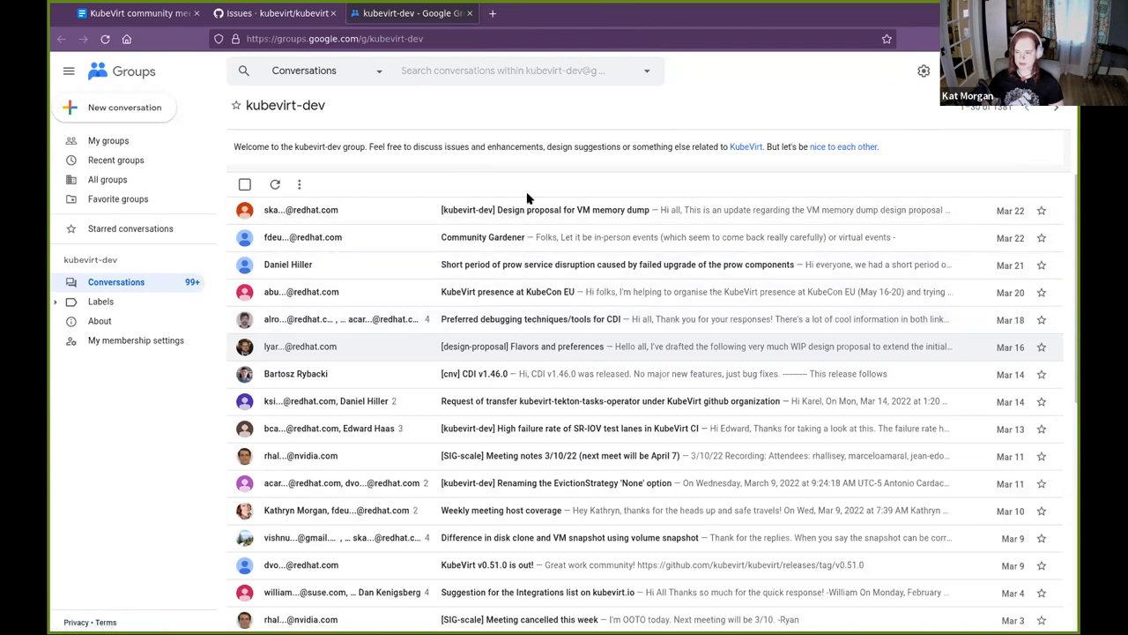
mouse_move(531, 210)
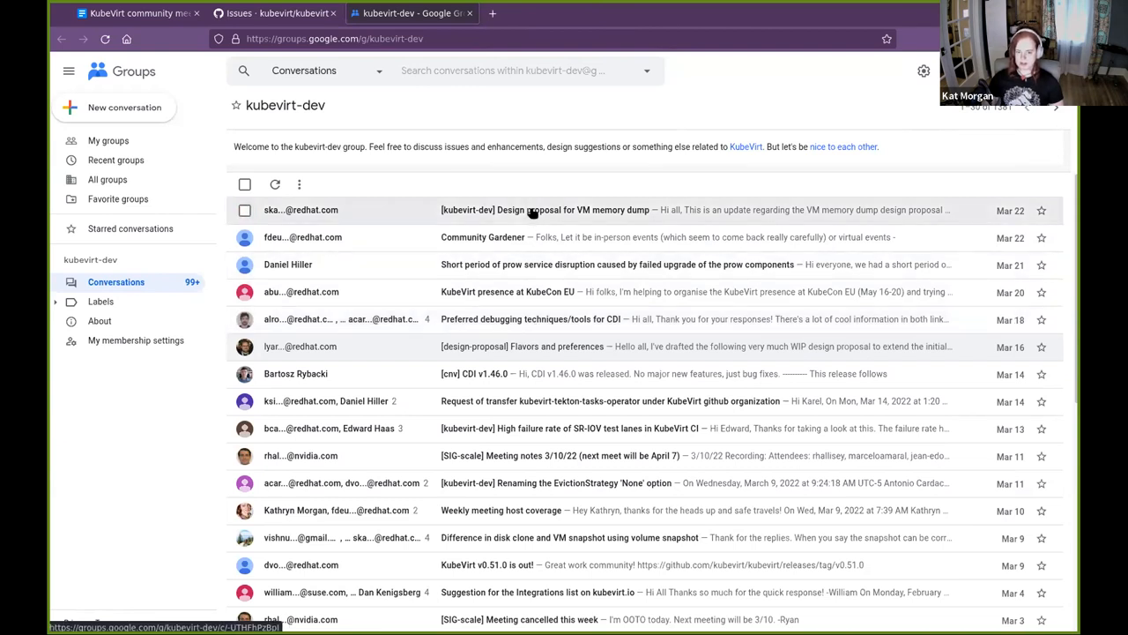
left_click(531, 212)
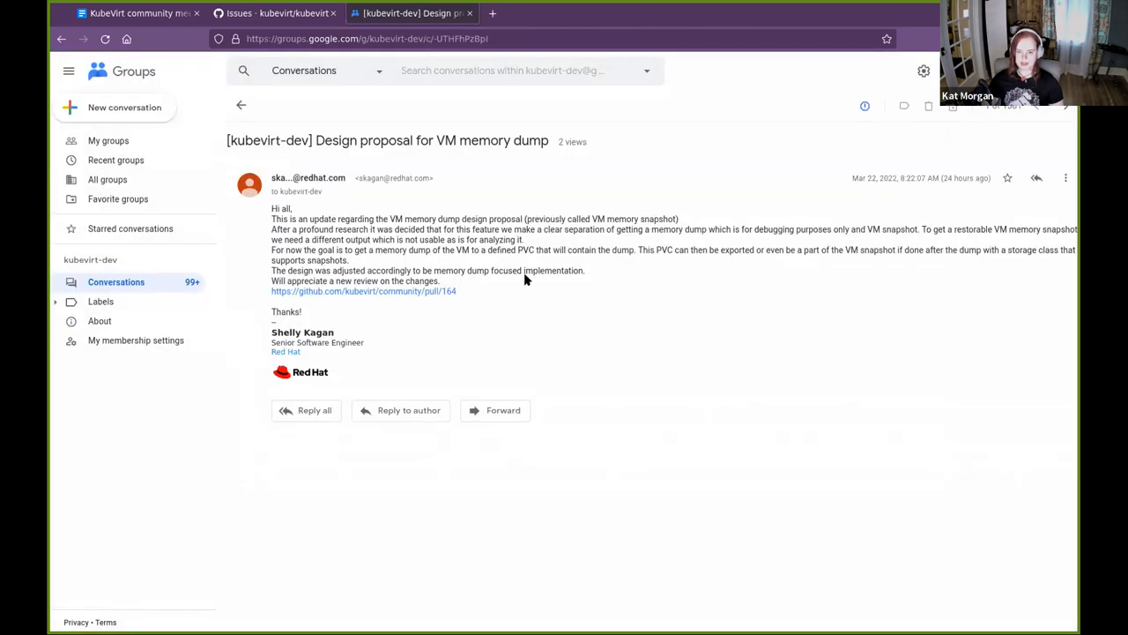
left_click(242, 104)
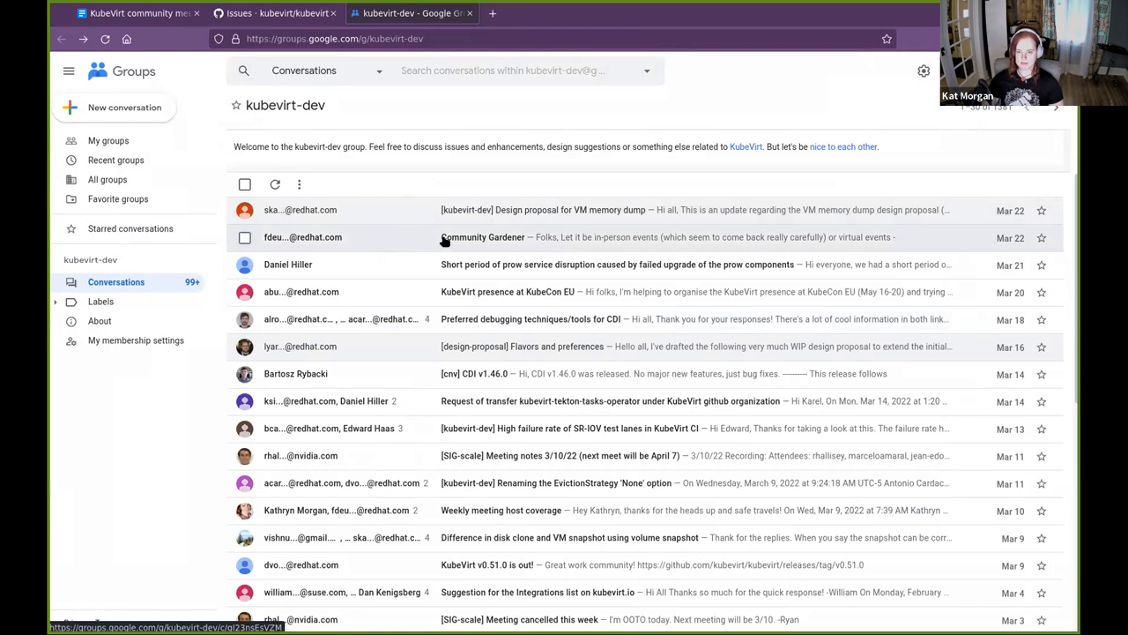
left_click(445, 240)
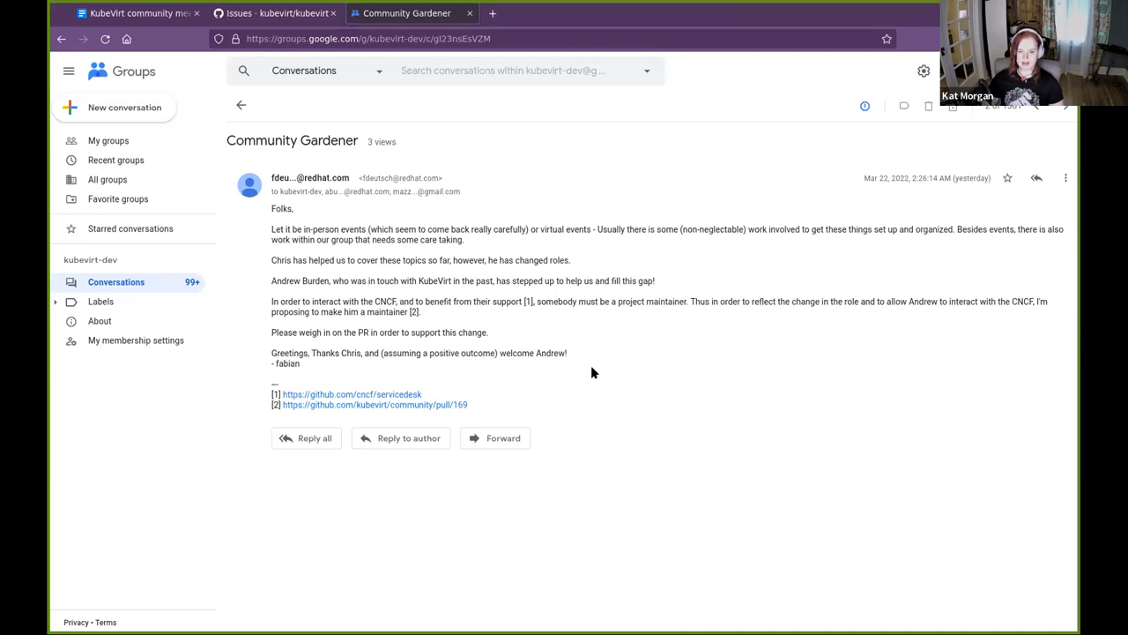
key("alt+Left")
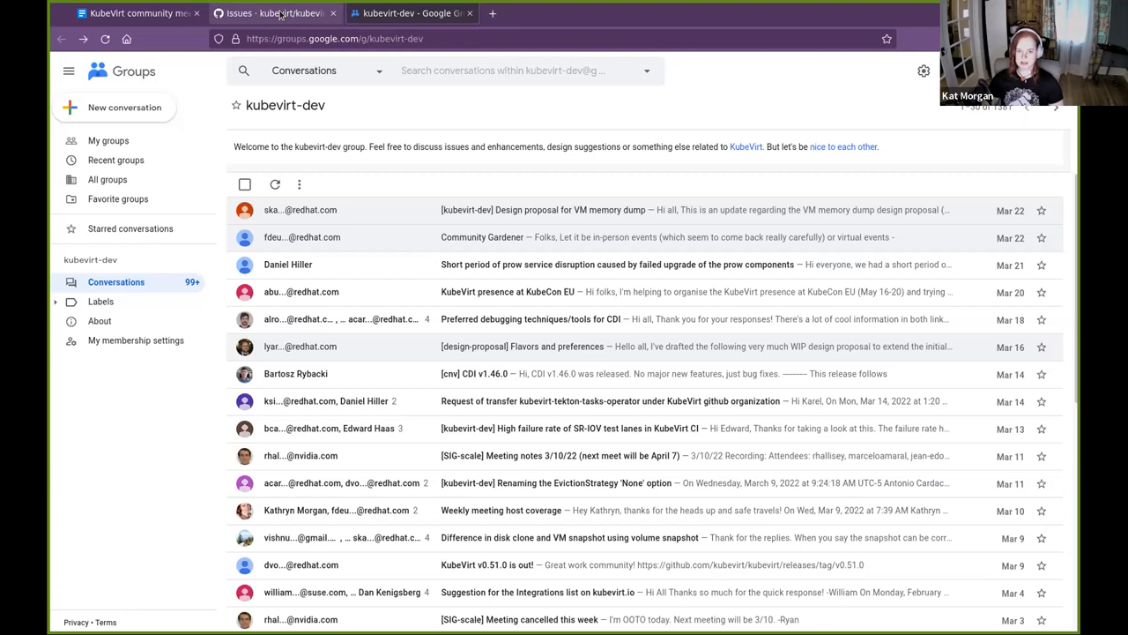
- Open the AgentVersionNotSupported, OpenSSL vulnerability and #7364 issues in background tabs, then view #7364
left_click(282, 13)
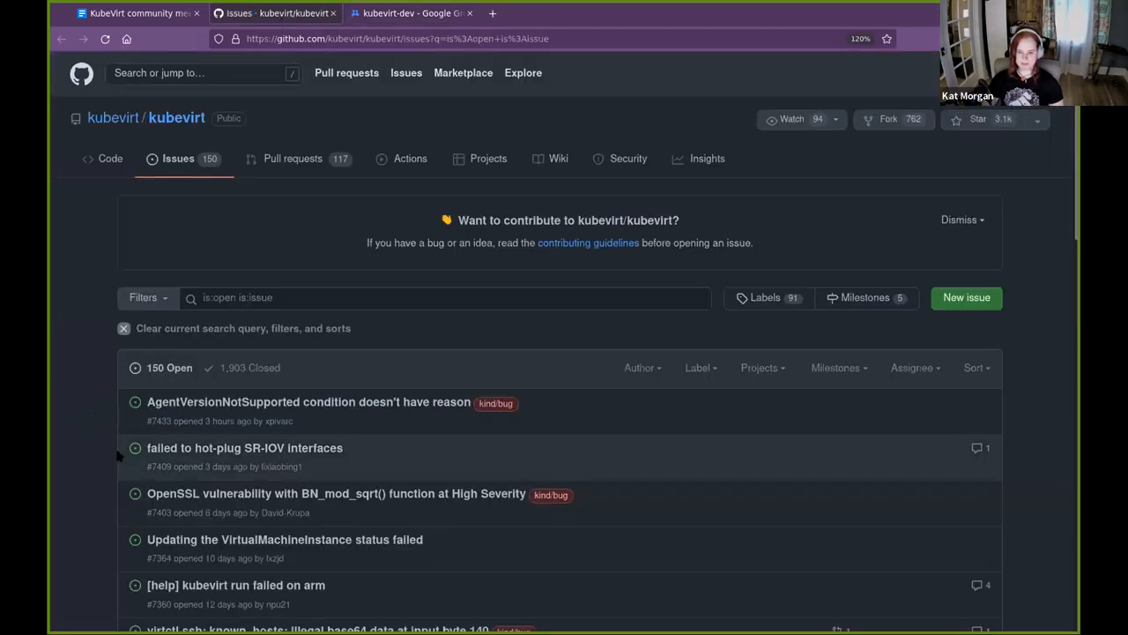
scroll(119, 455, "down", 4)
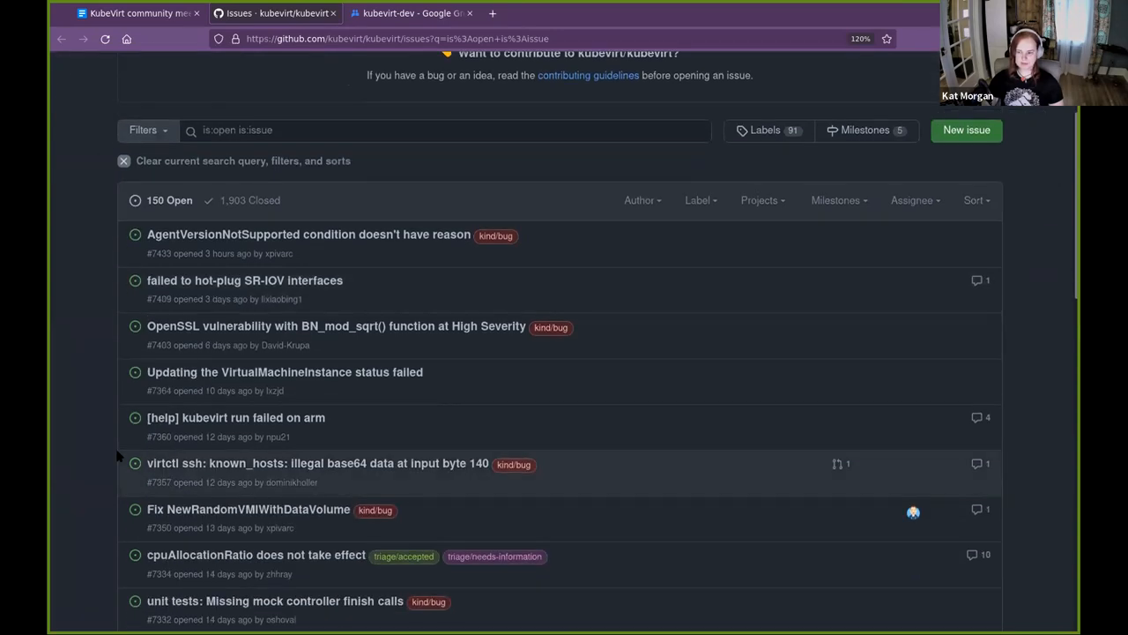
middle_click(190, 234)
mouse_move(244, 280)
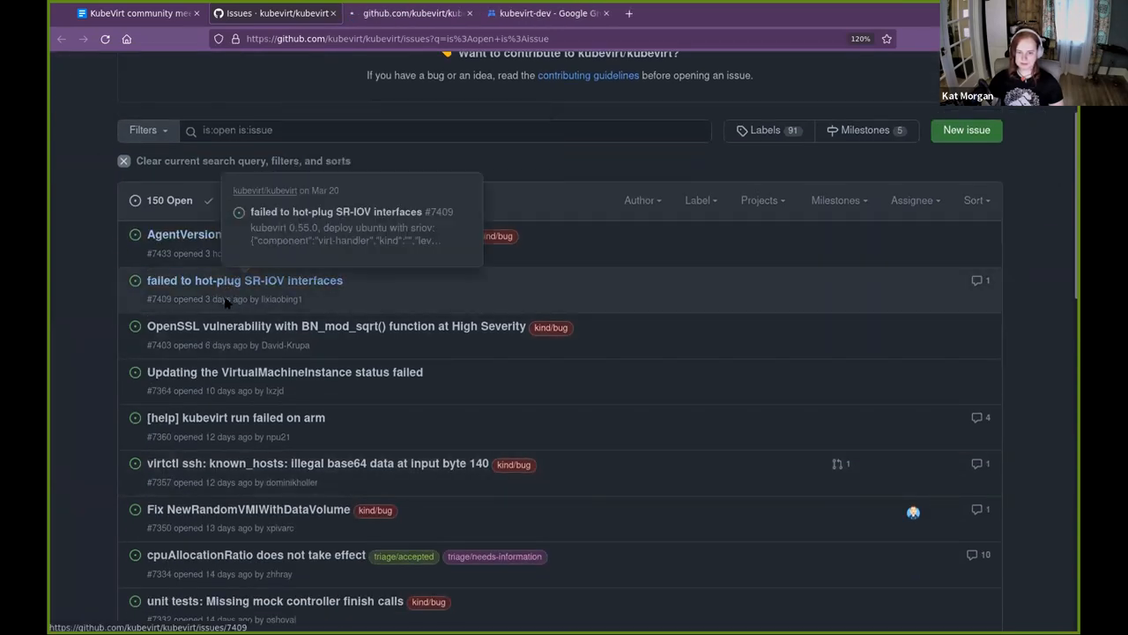
middle_click(335, 326)
middle_click(285, 372)
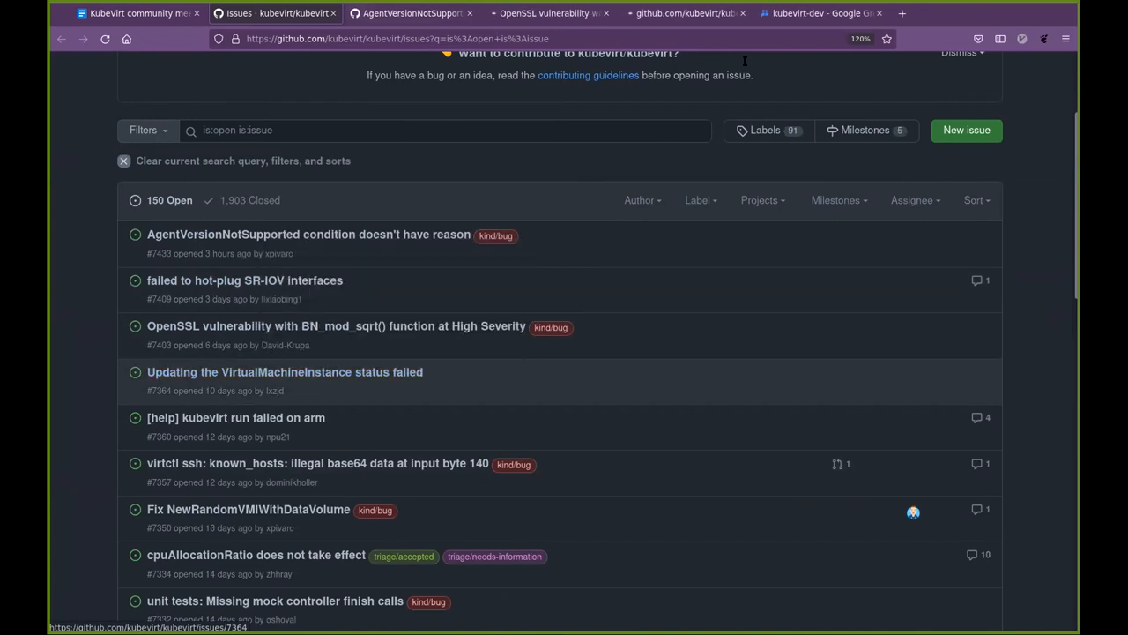
left_click(882, 12)
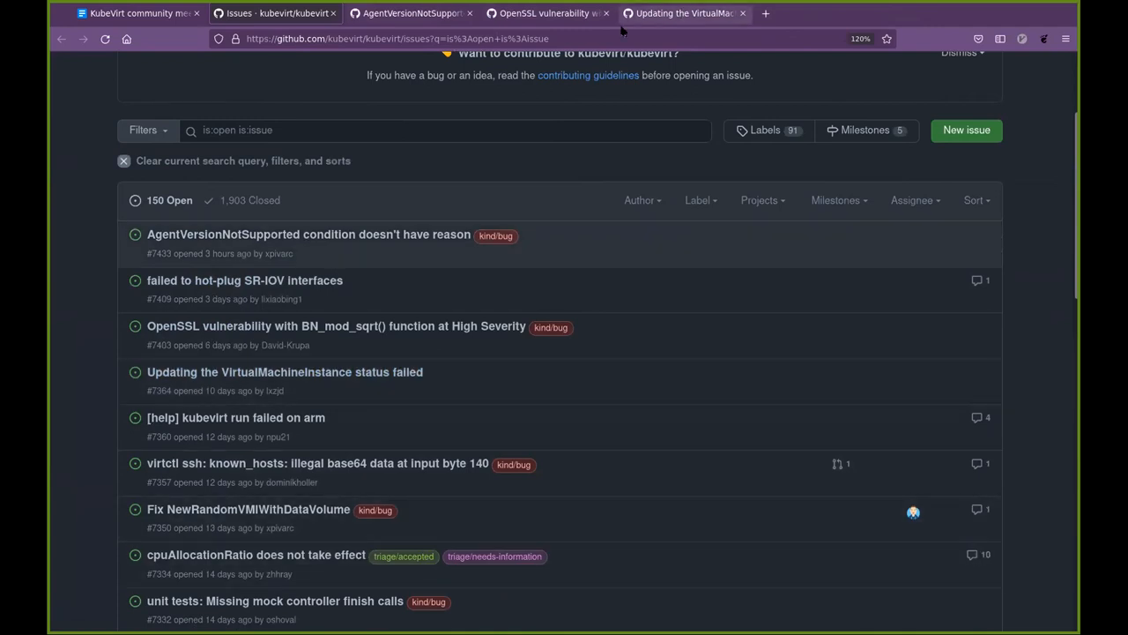
left_click(669, 13)
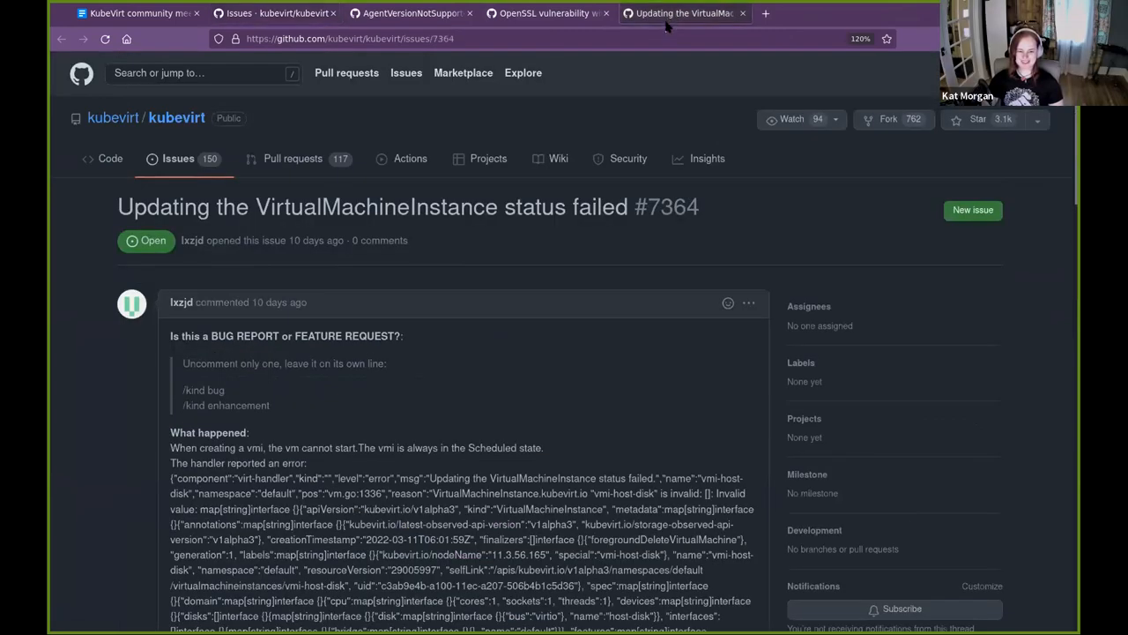
scroll(81, 474, "down", 2)
scroll(81, 473, "down", 2)
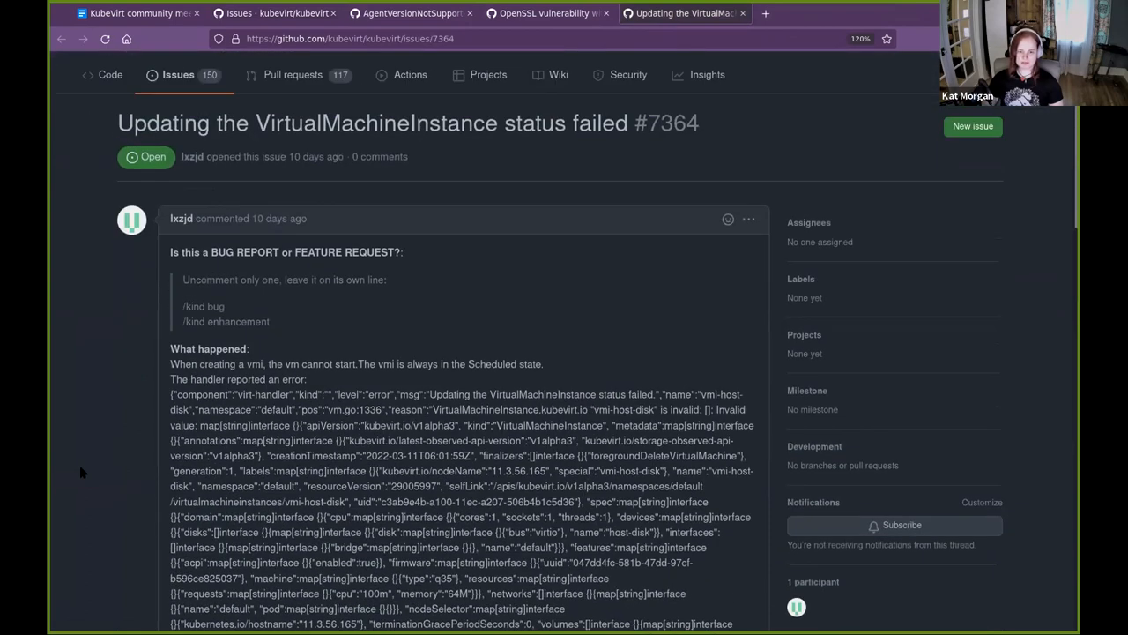
scroll(81, 473, "down", 10)
scroll(81, 473, "down", 8)
scroll(81, 473, "up", 10)
scroll(112, 486, "up", 10)
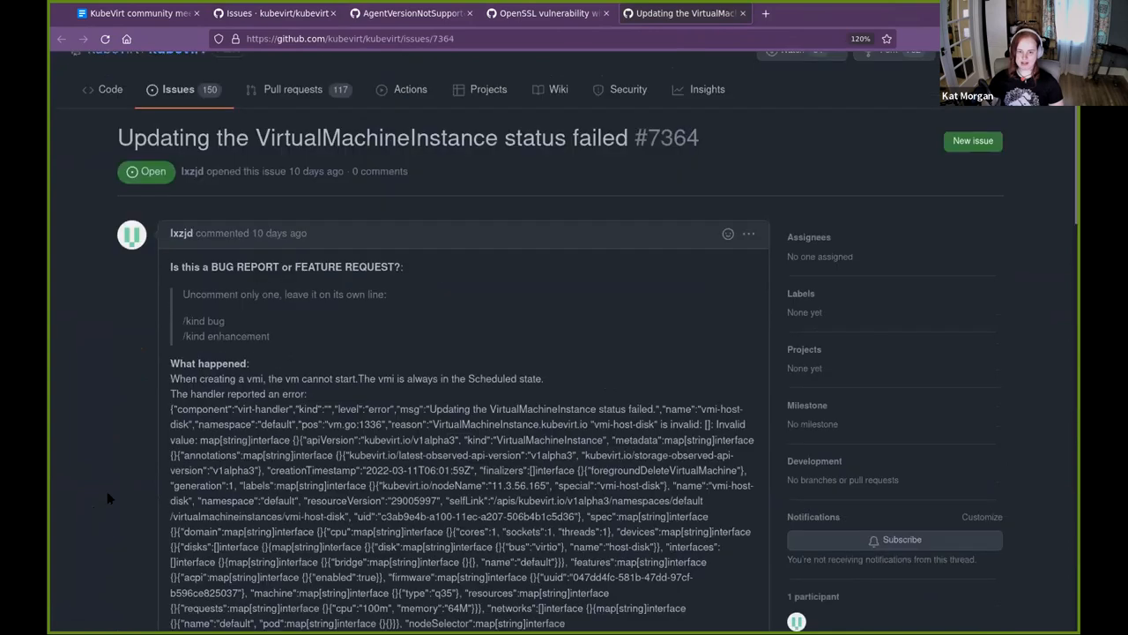
scroll(112, 486, "up", 3)
- Switch to the OpenSSL vulnerability issue #7403 tab to read its report
left_click(546, 14)
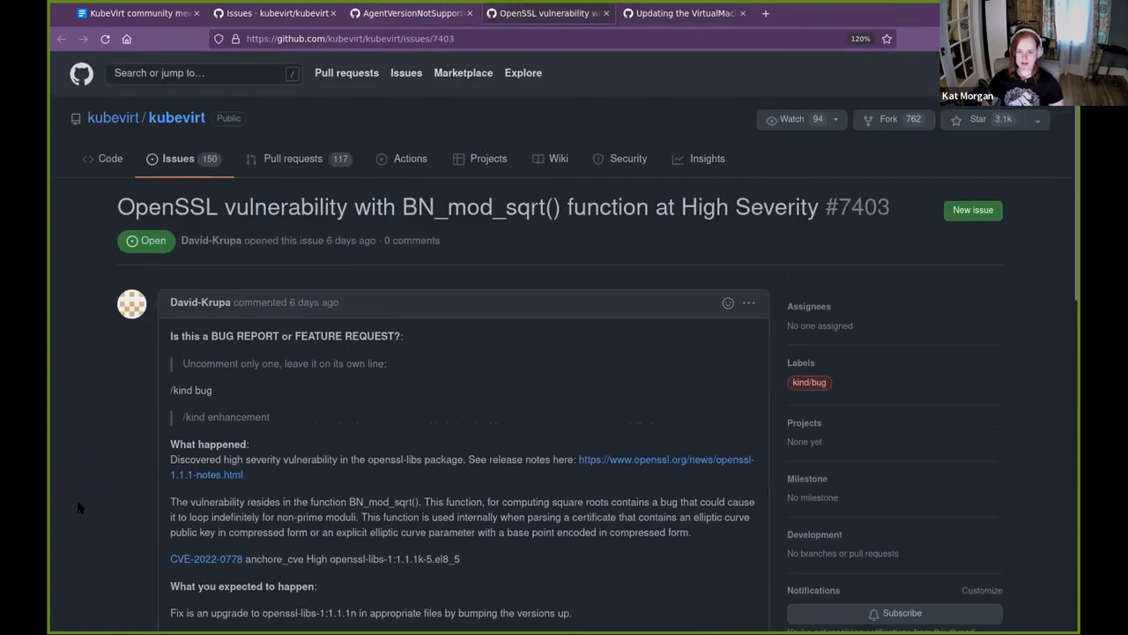
scroll(79, 507, "down", 10)
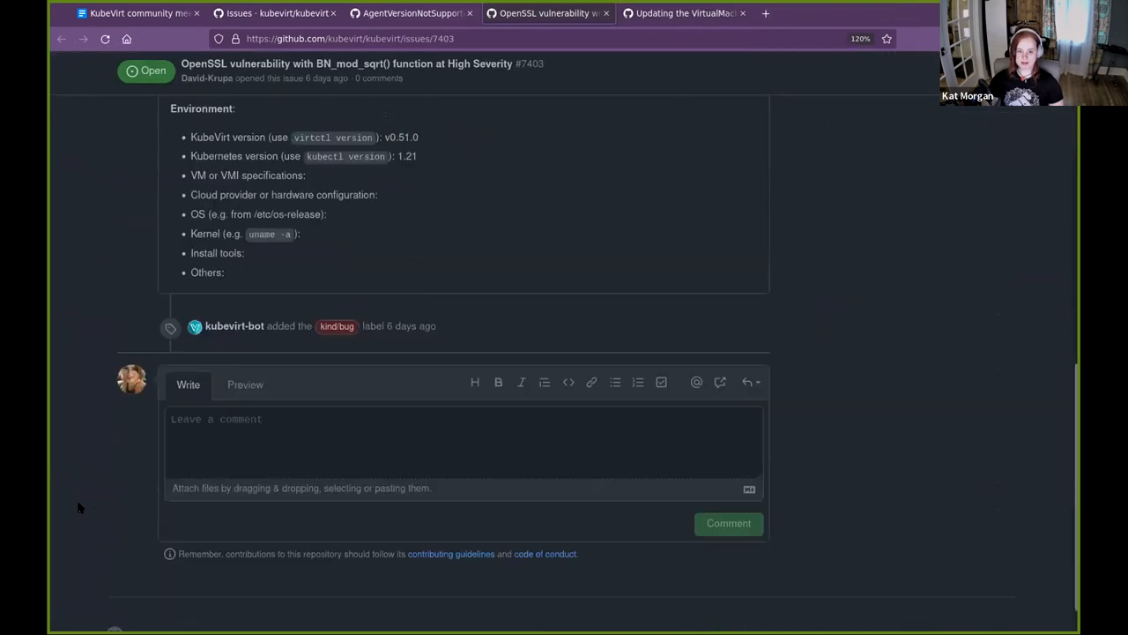
scroll(79, 508, "up", 3)
scroll(79, 507, "up", 5)
scroll(79, 508, "up", 5)
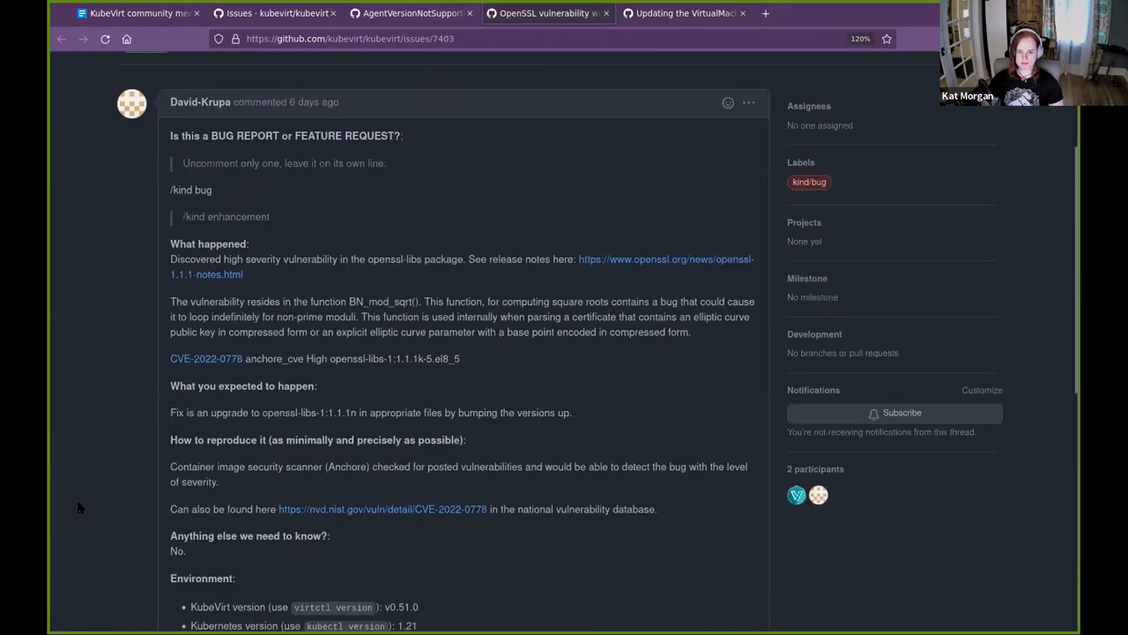
scroll(80, 507, "up", 5)
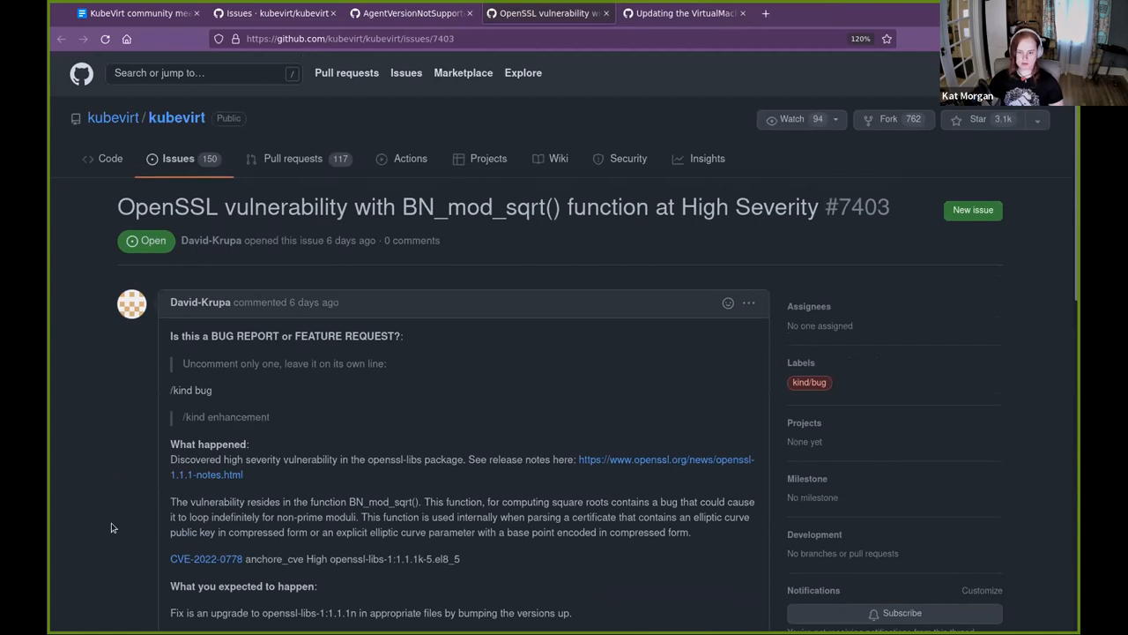
scroll(113, 521, "down", 3)
scroll(113, 522, "down", 2)
scroll(113, 522, "down", 1)
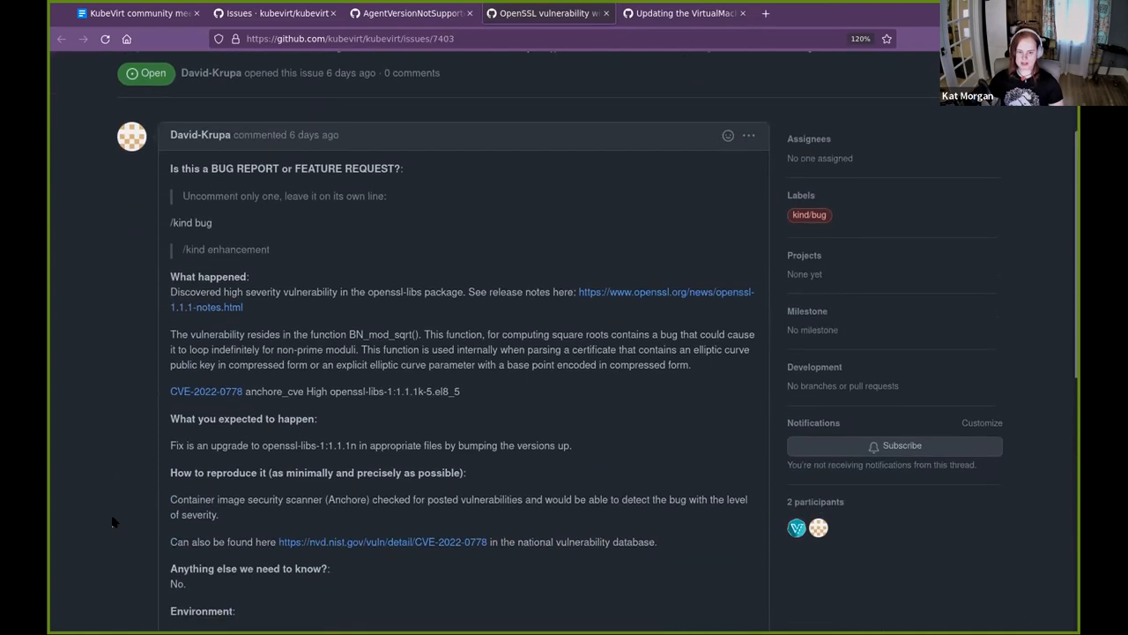
scroll(113, 522, "down", 3)
scroll(112, 521, "down", 2)
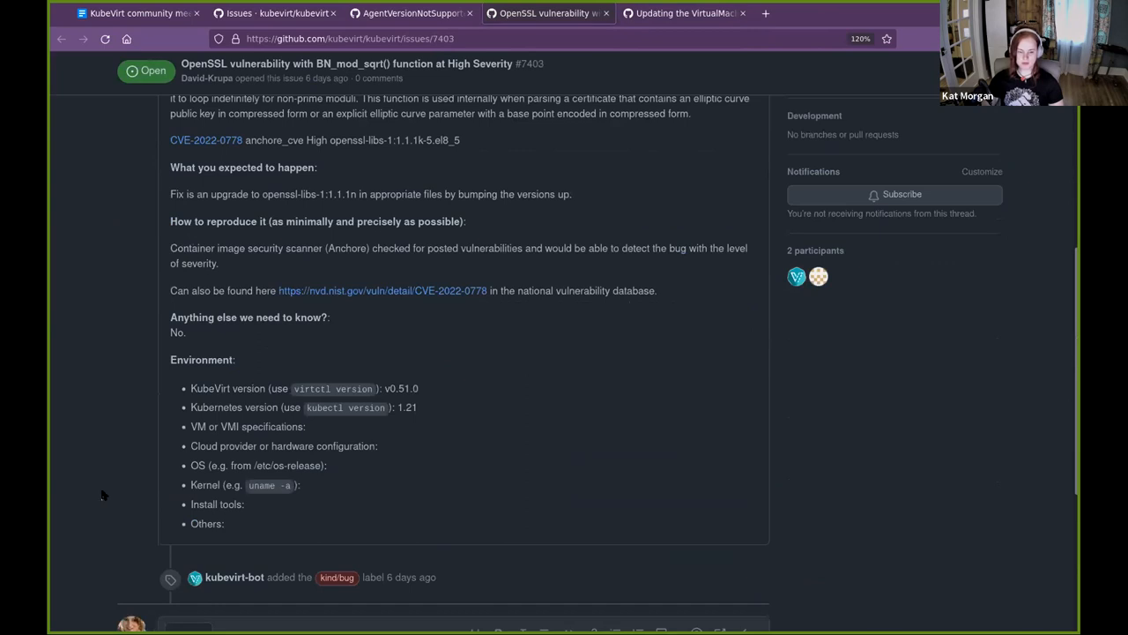
scroll(102, 495, "up", 1)
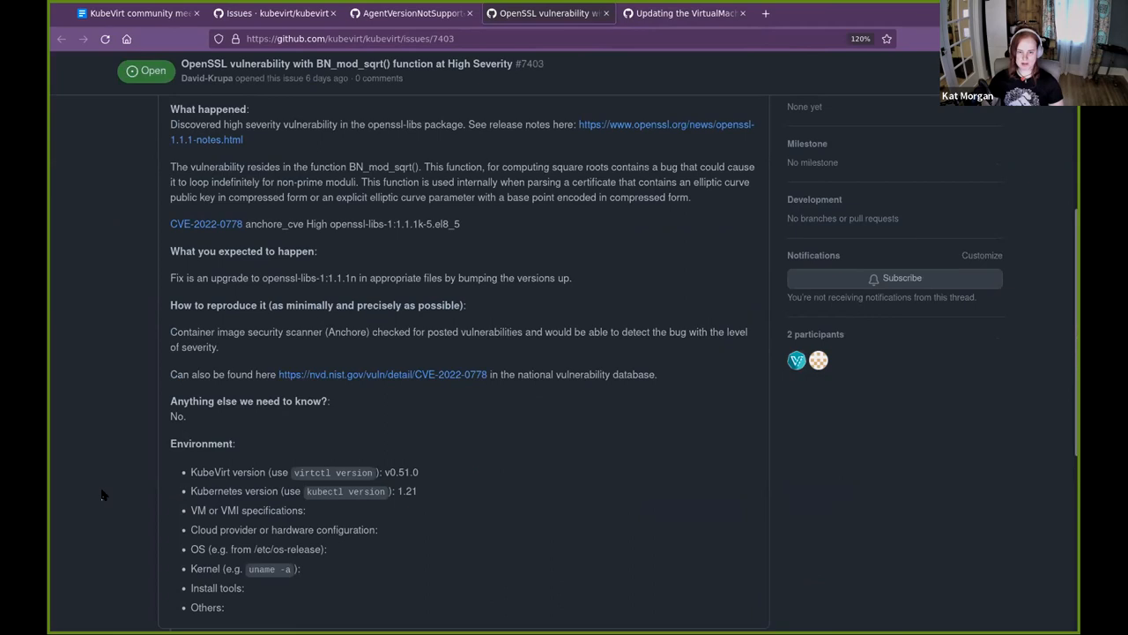
scroll(102, 496, "up", 8)
scroll(102, 495, "up", 4)
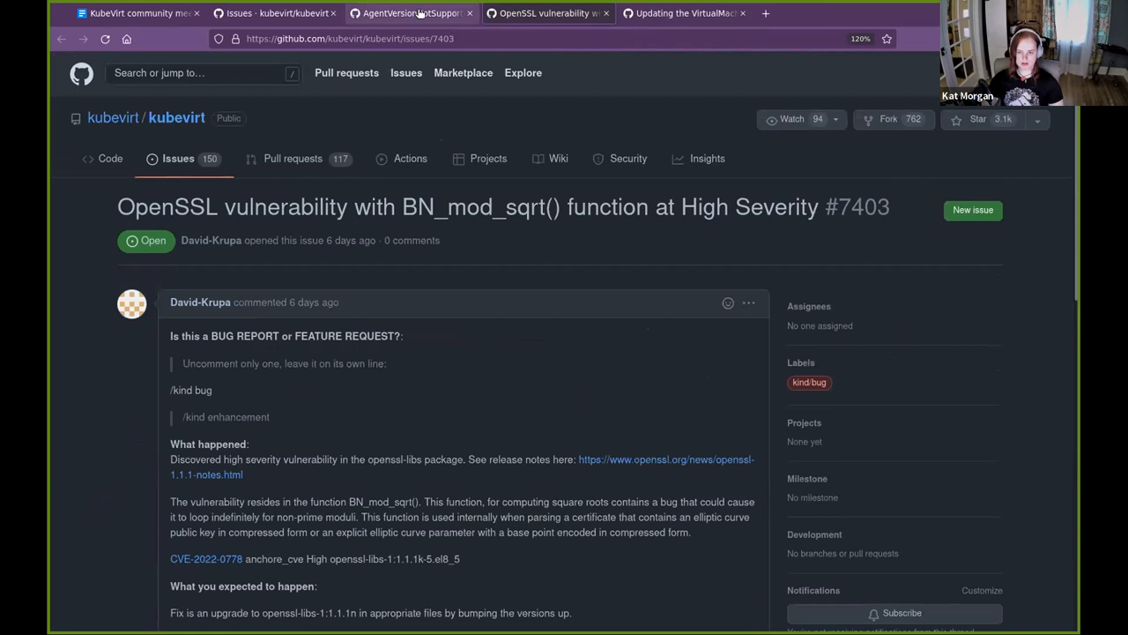
scroll(414, 223, "down", 4)
scroll(414, 223, "down", 4)
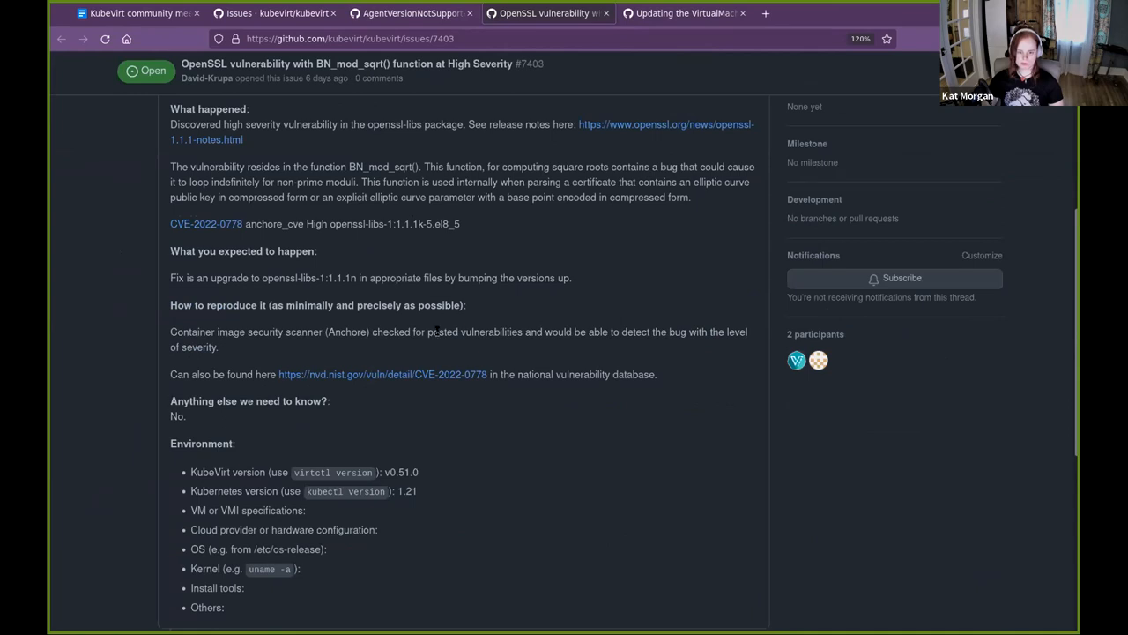
scroll(229, 397, "down", 3)
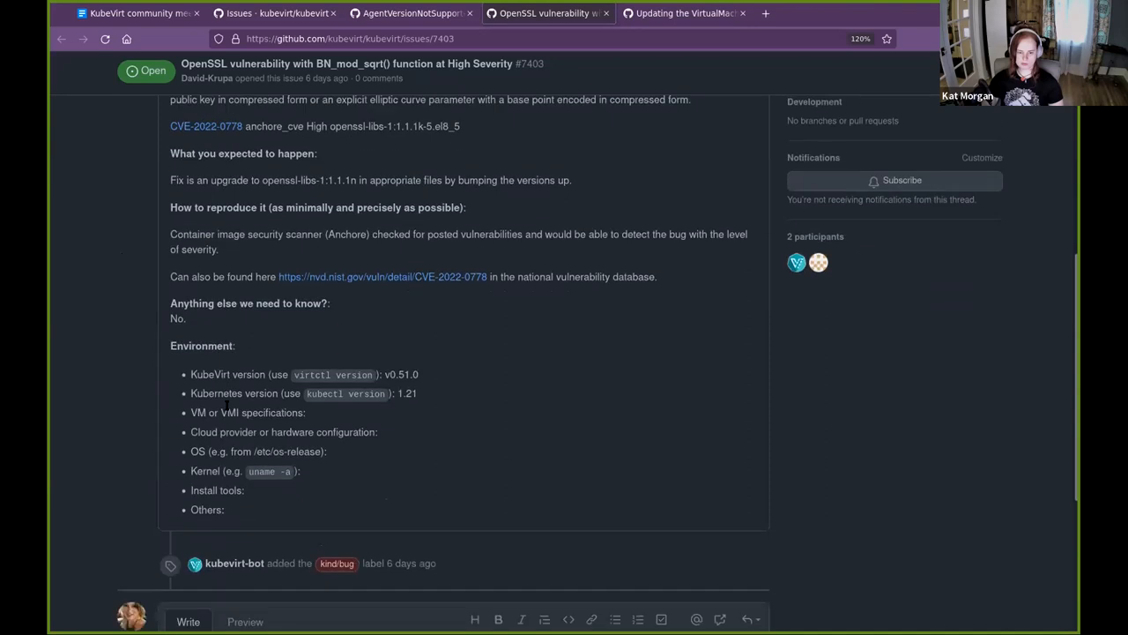
scroll(229, 401, "down", 2)
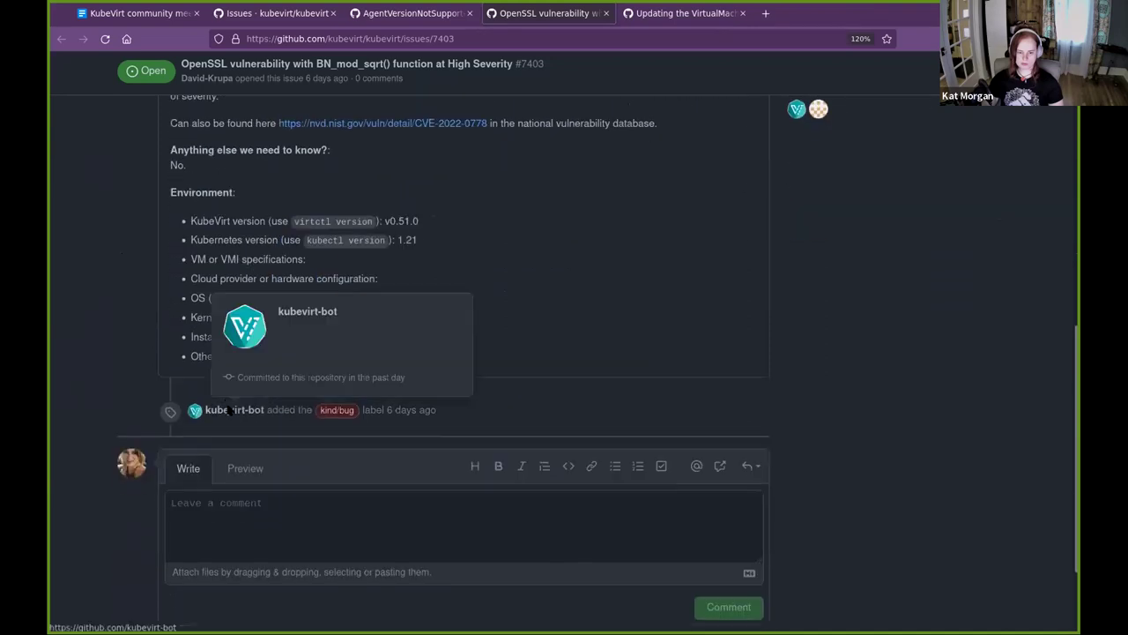
left_click(445, 511)
scroll(491, 471, "up", 2)
scroll(270, 369, "down", 2)
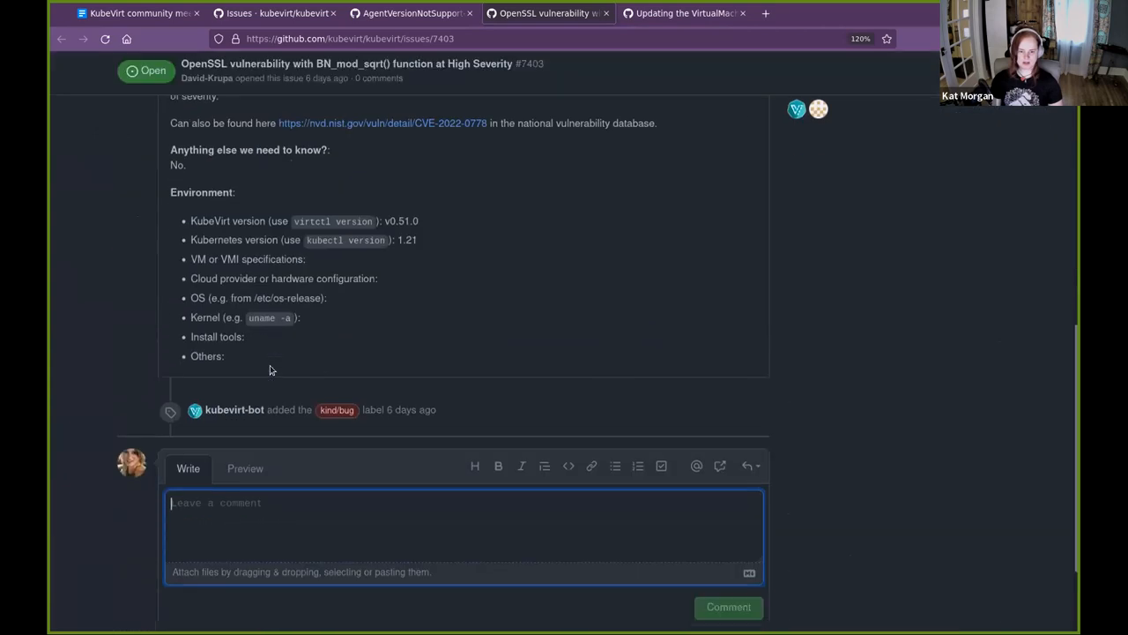
scroll(271, 369, "up", 1)
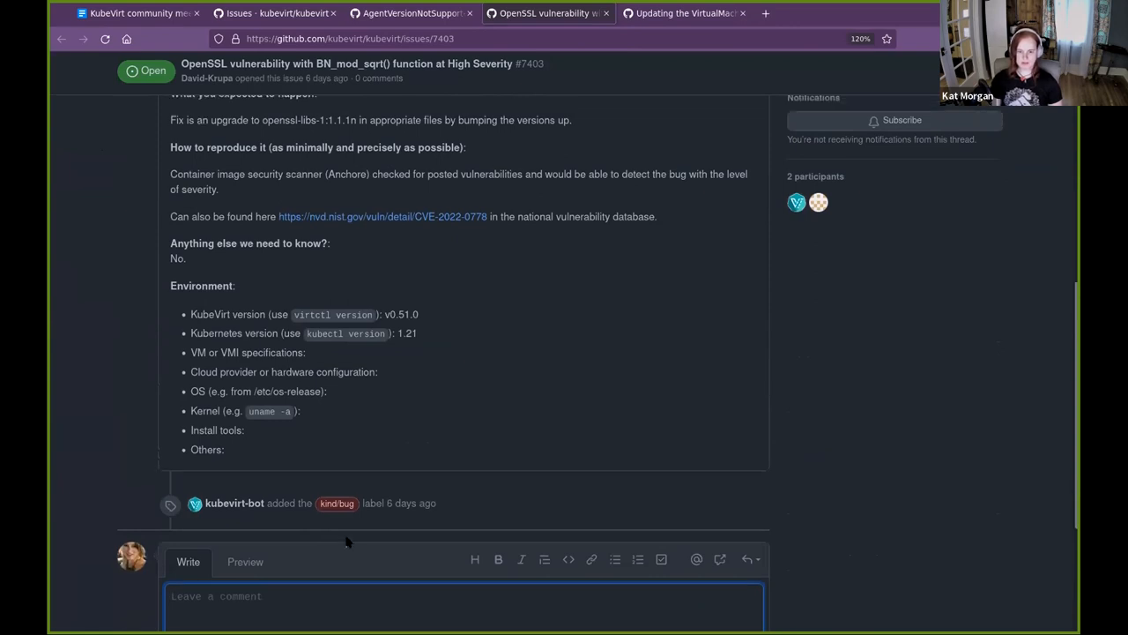
scroll(351, 564, "up", 3)
scroll(347, 537, "up", 1)
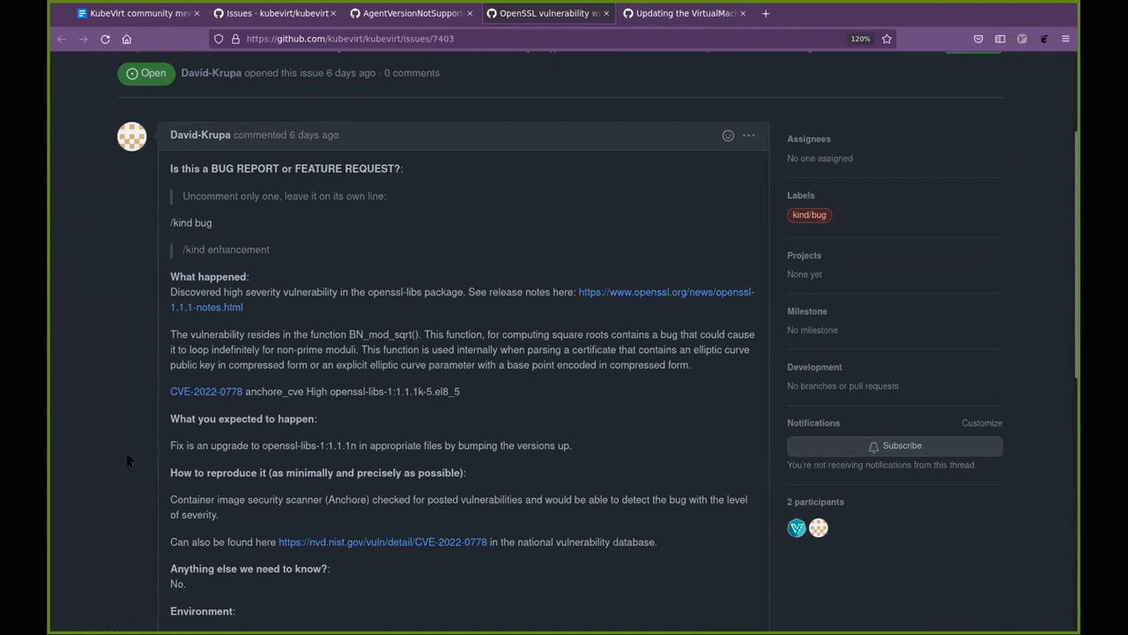
left_click_drag(552, 334, 659, 345)
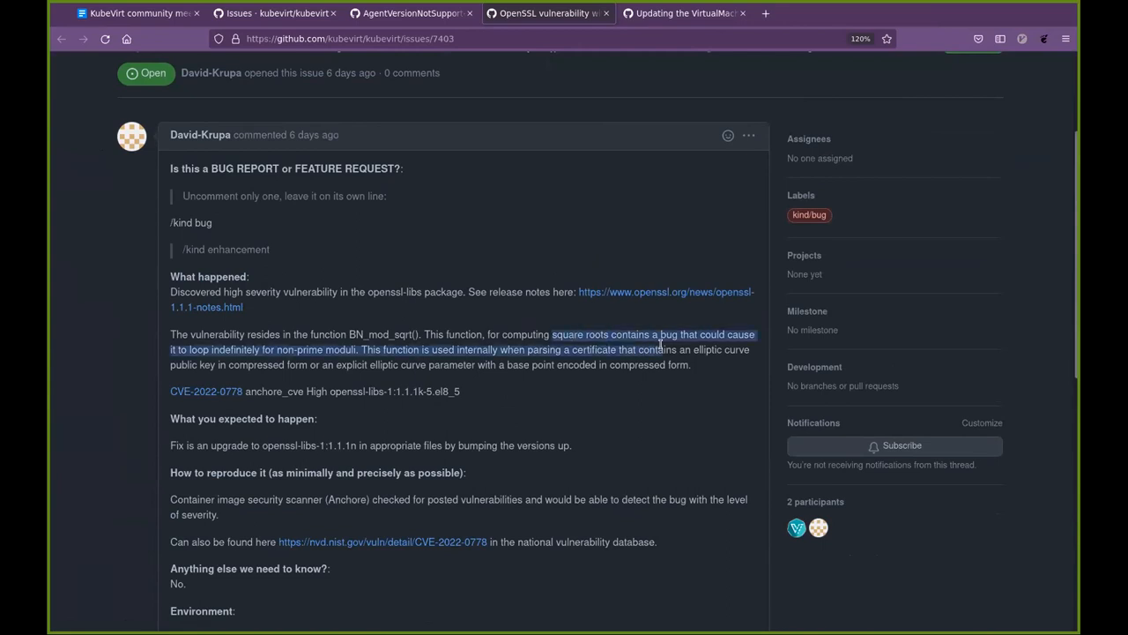
left_click(394, 335)
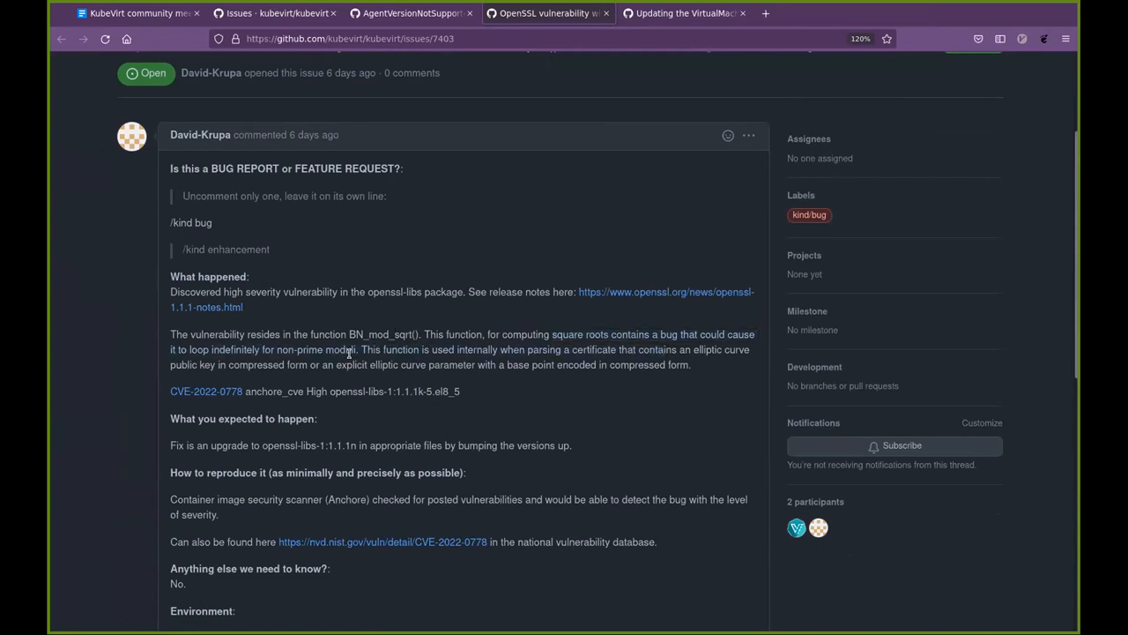
left_click_drag(360, 349, 689, 377)
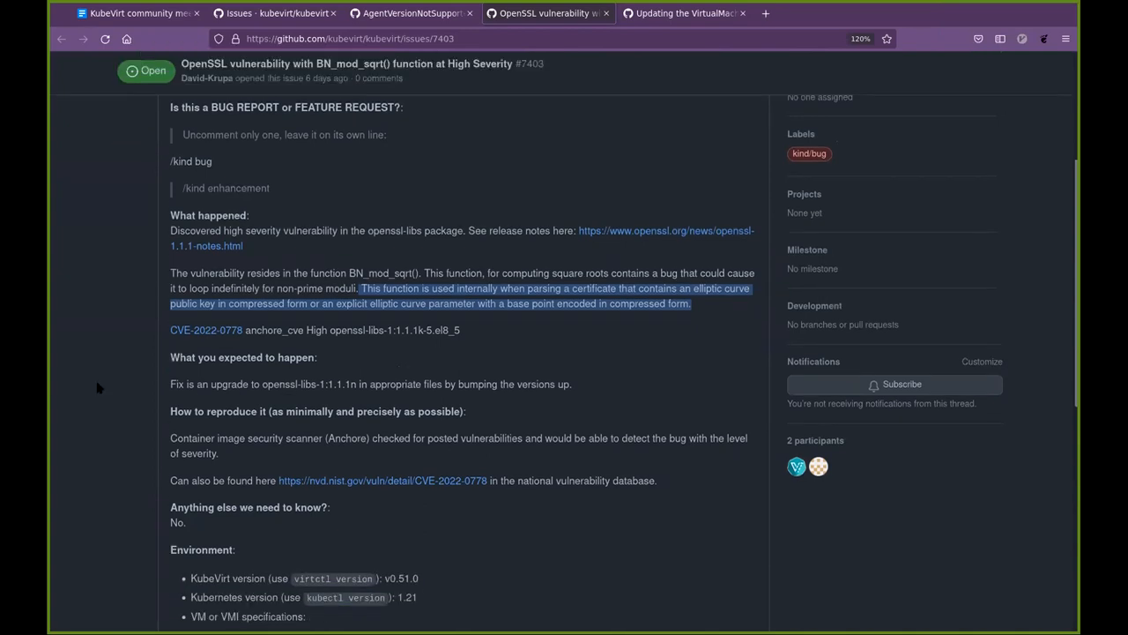
scroll(99, 388, "down", 4)
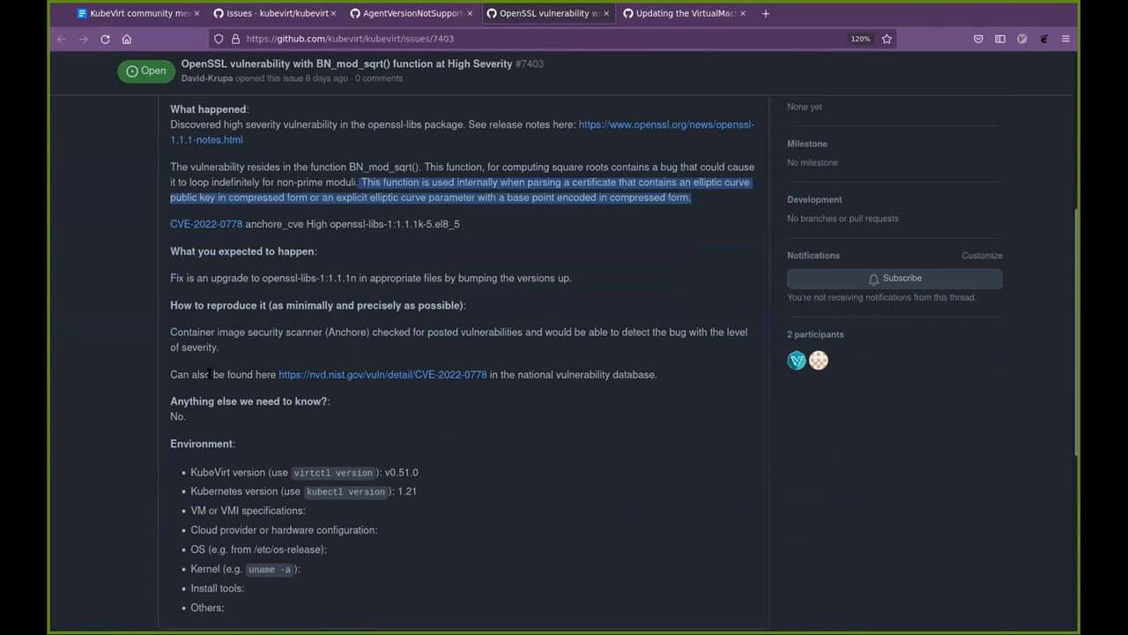
left_click(139, 385)
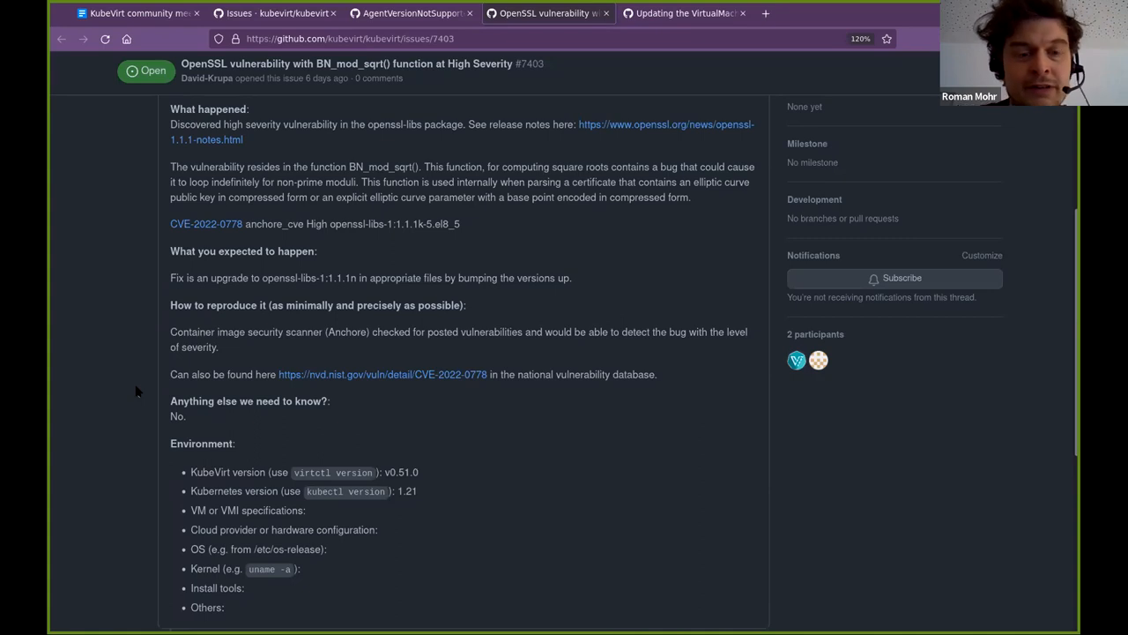
scroll(137, 391, "up", 8)
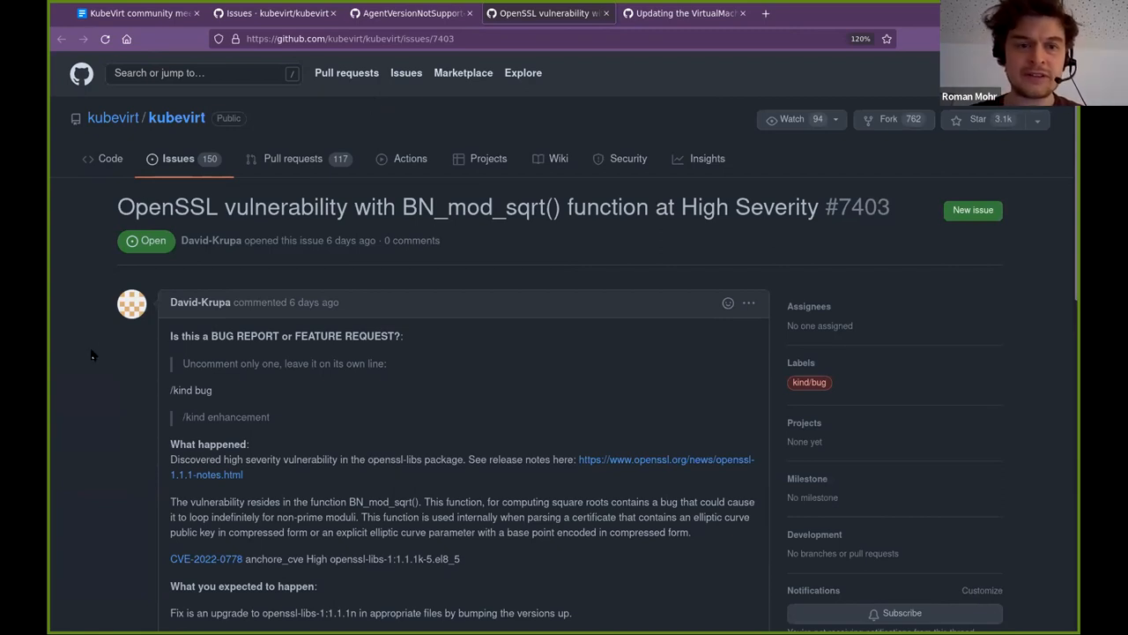
scroll(92, 354, "down", 10)
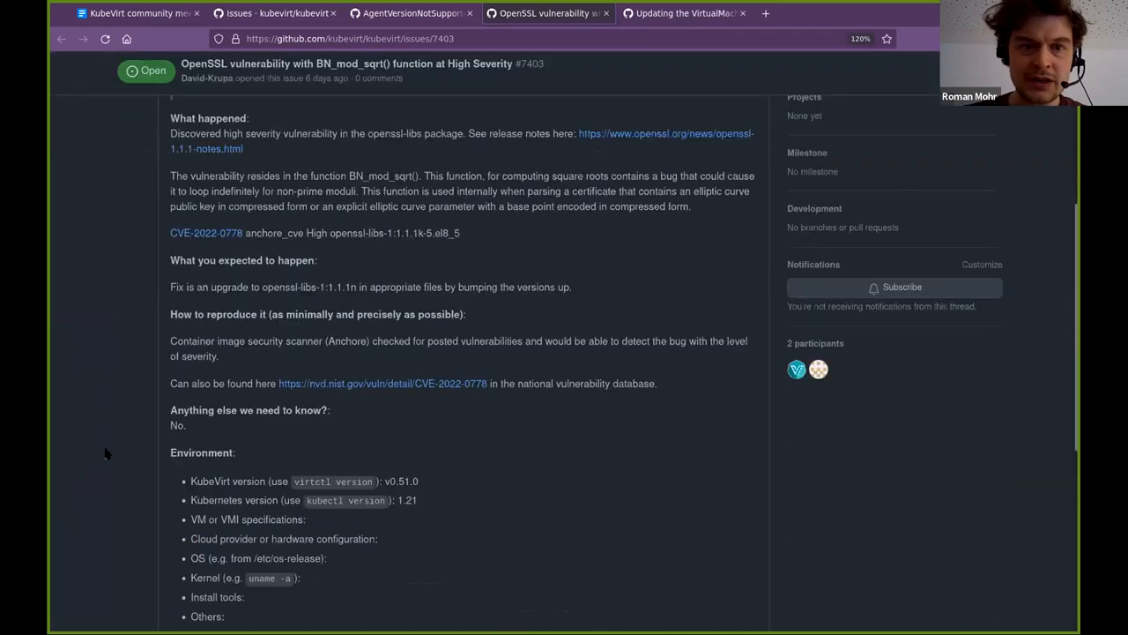
scroll(92, 354, "down", 3)
- Post a "/triage accepted" comment on OpenSSL issue #7403
left_click(298, 449)
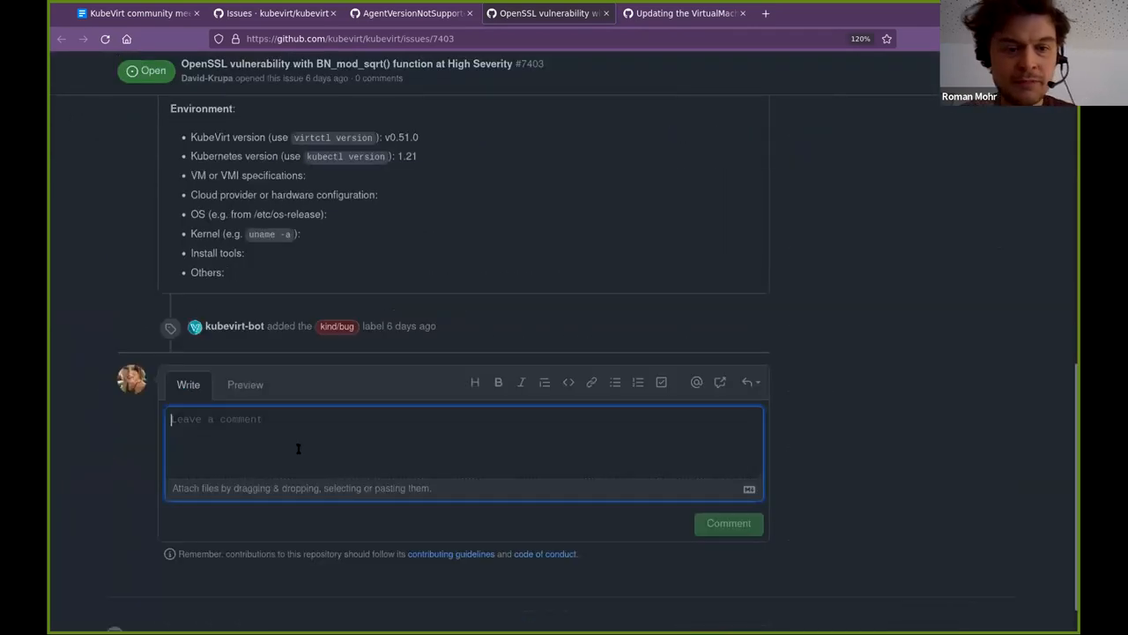
type("/")
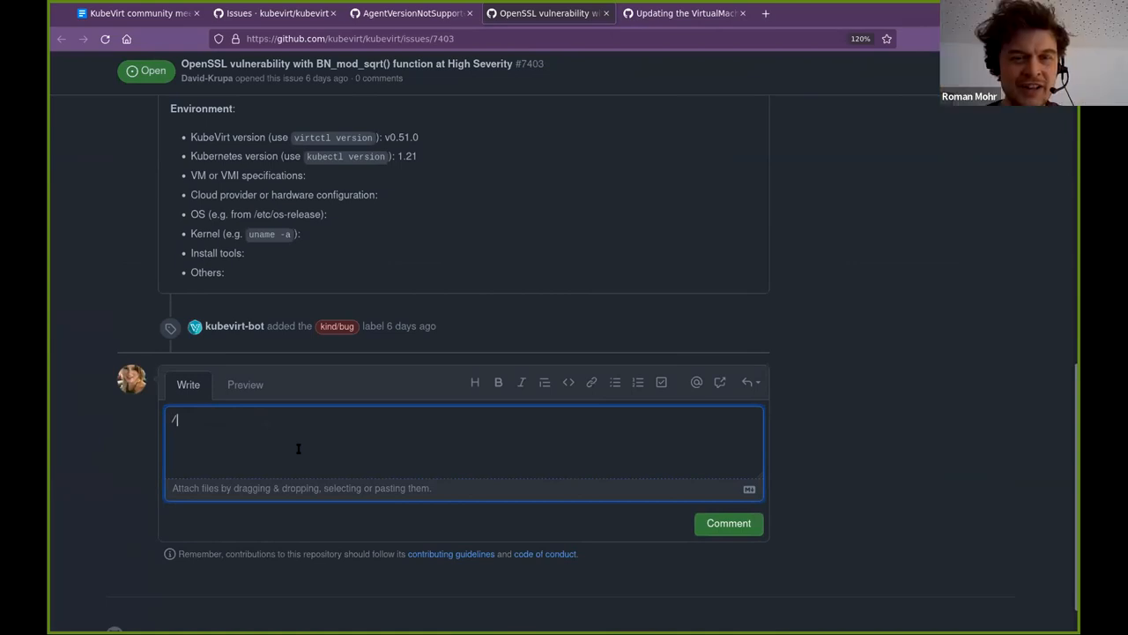
type("triage accepted")
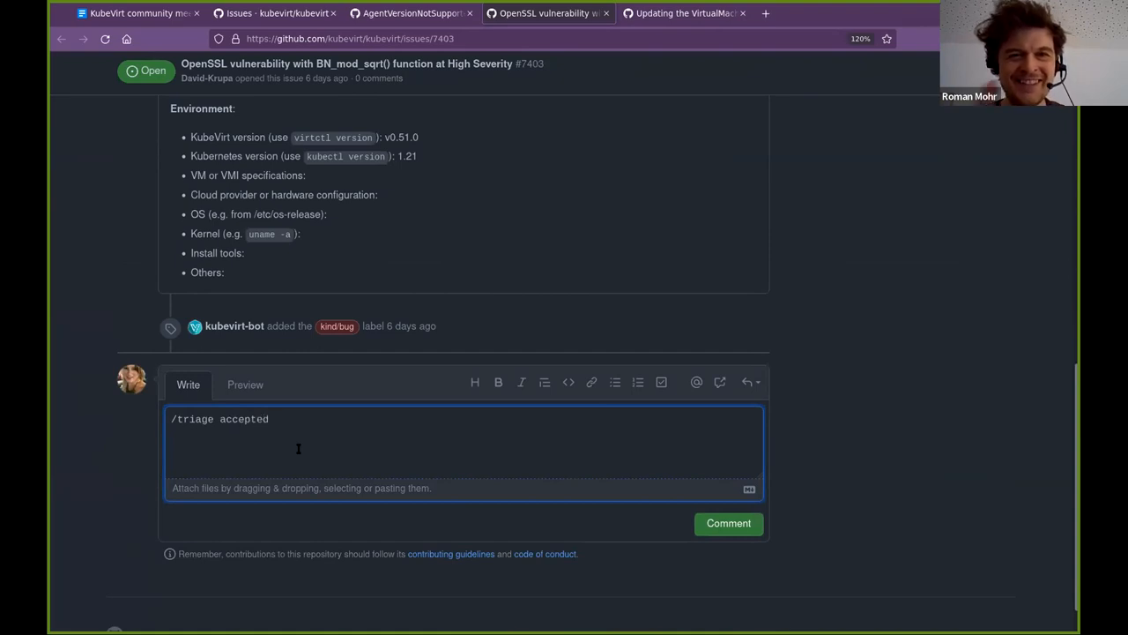
left_click(728, 523)
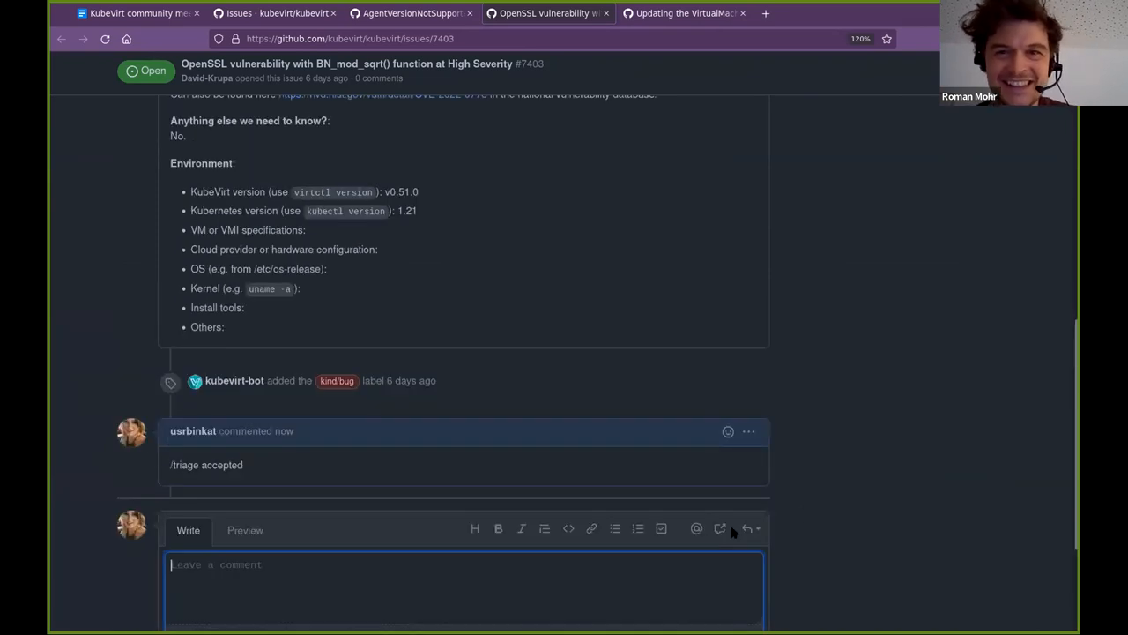
scroll(859, 471, "up", 10)
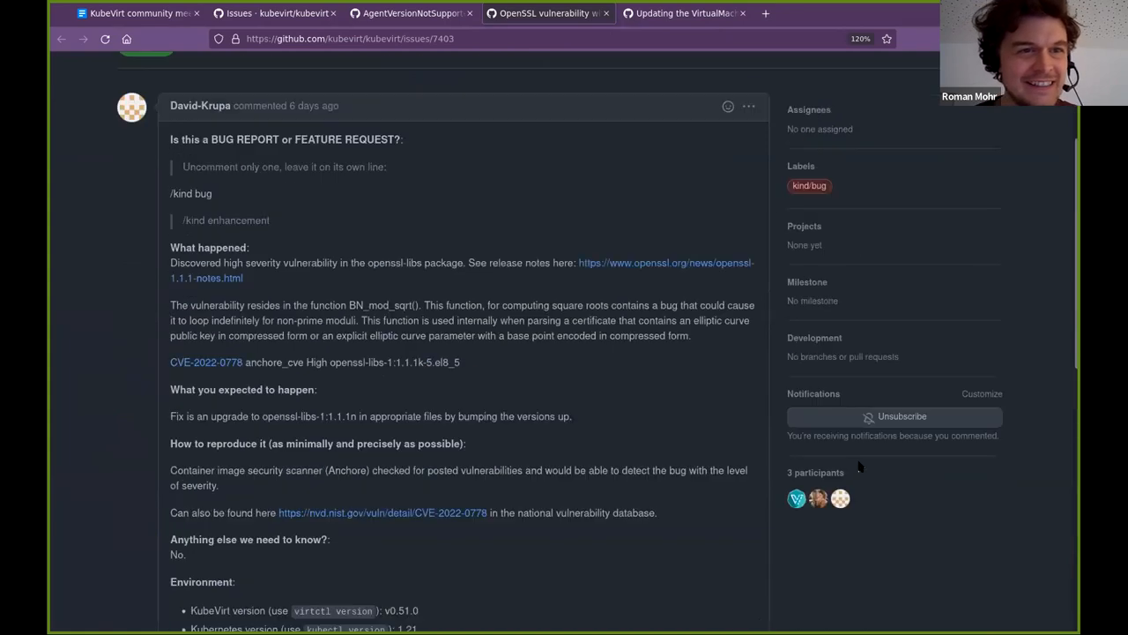
scroll(859, 467, "down", 10)
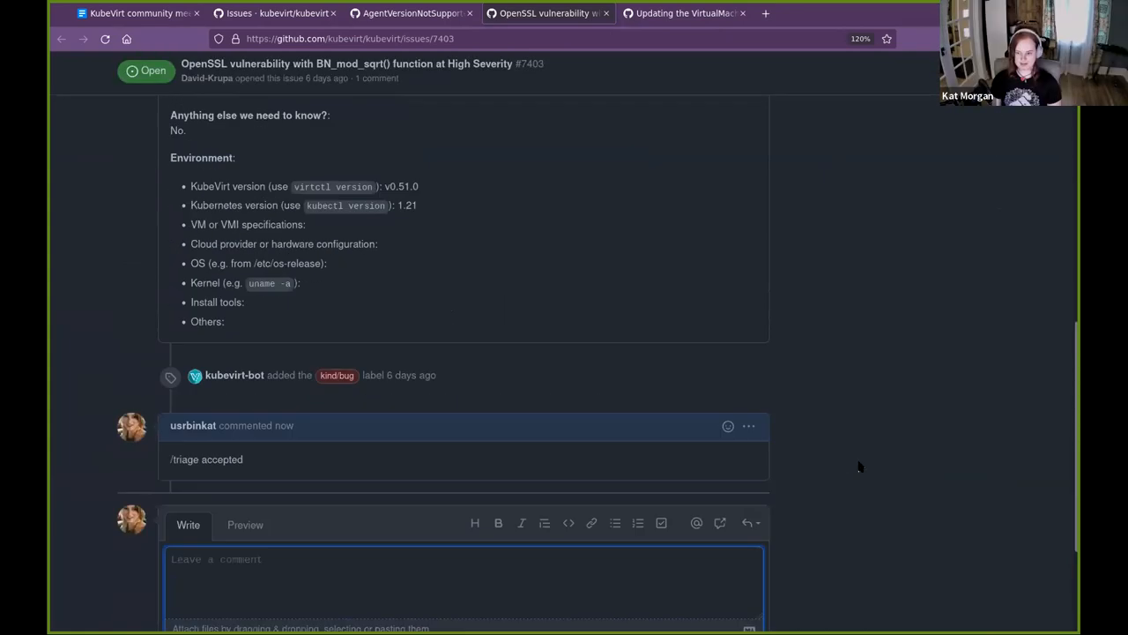
scroll(860, 467, "up", 10)
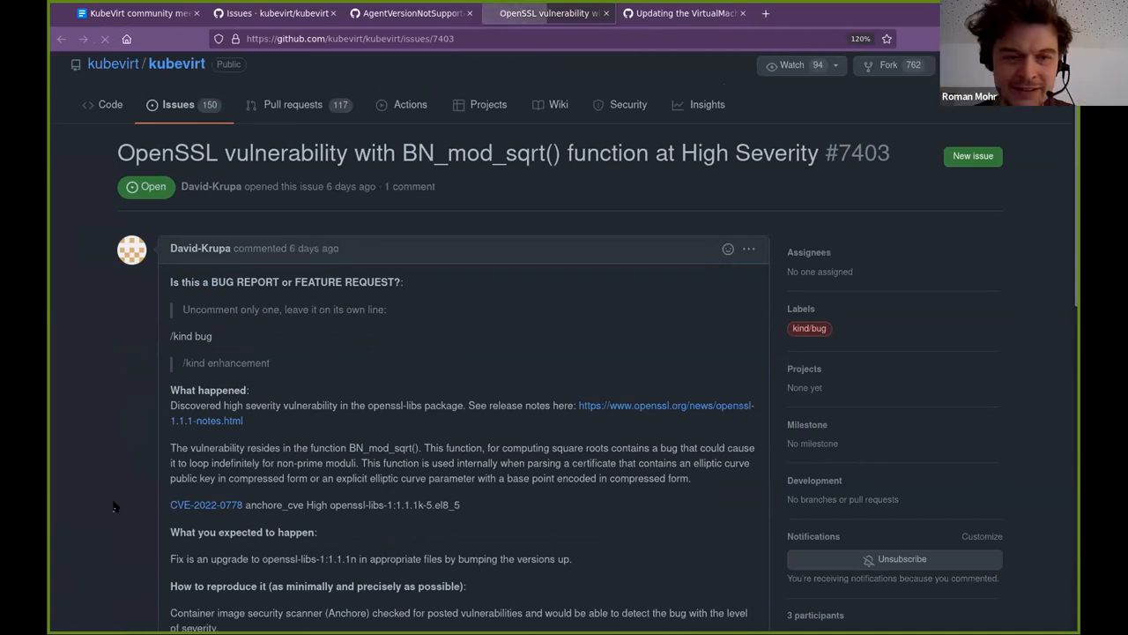
scroll(115, 507, "down", 5)
scroll(115, 507, "down", 5)
- Post a second "/triage-accepted" comment on issue #7403 via Ctrl+Enter
left_click(355, 489)
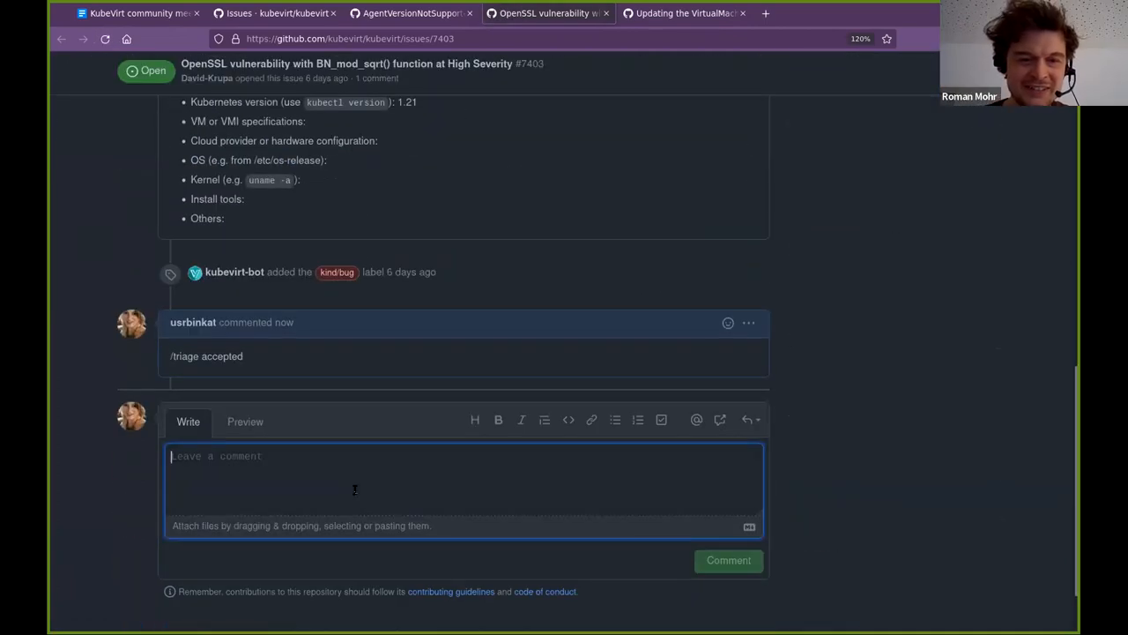
type("/tri")
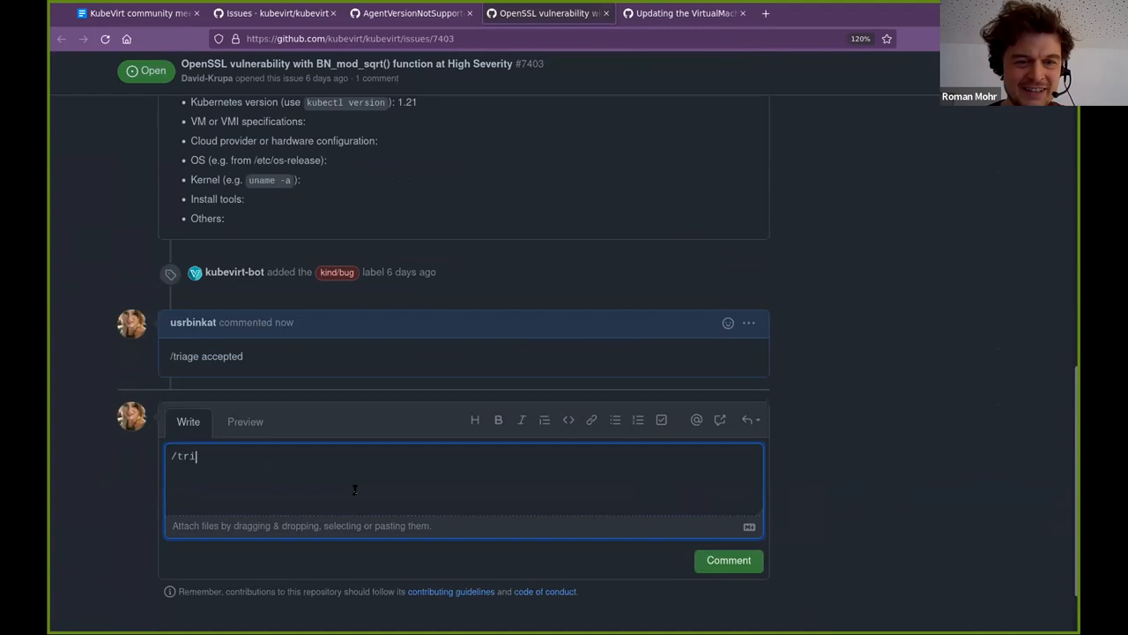
type("age-accepted")
key("ctrl+Return")
scroll(838, 492, "up", 10)
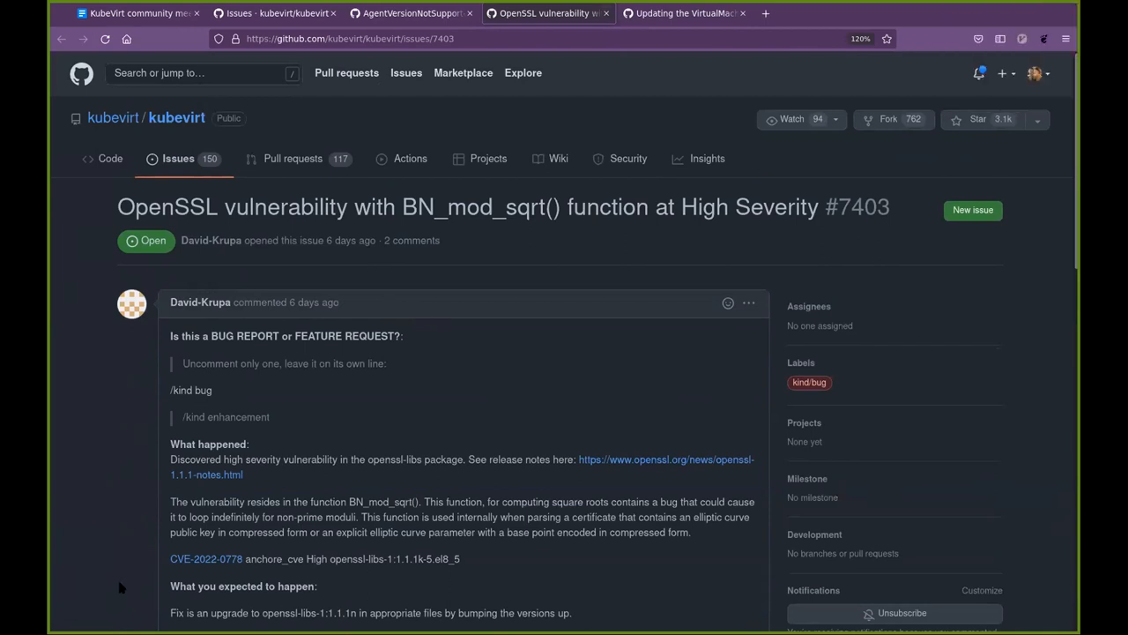
scroll(117, 575, "down", 2)
scroll(117, 577, "up", 2)
left_click(269, 12)
left_click(546, 12)
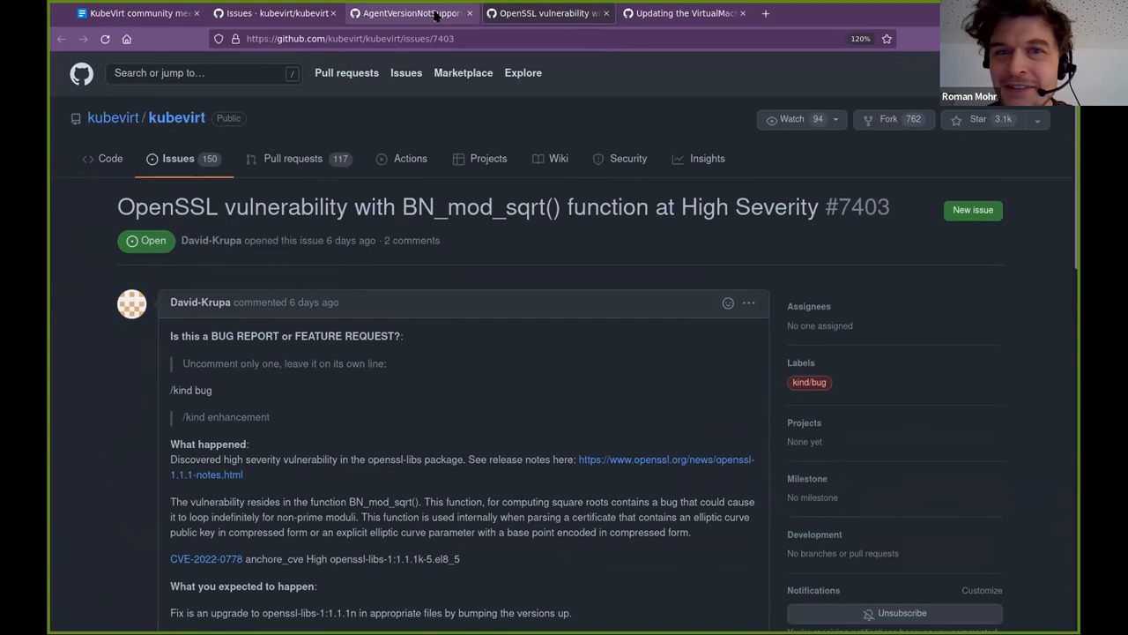
- Switch to the AgentVersionNotSupported issue #7433 and close the VirtualMachineInstance status tab
left_click(434, 16)
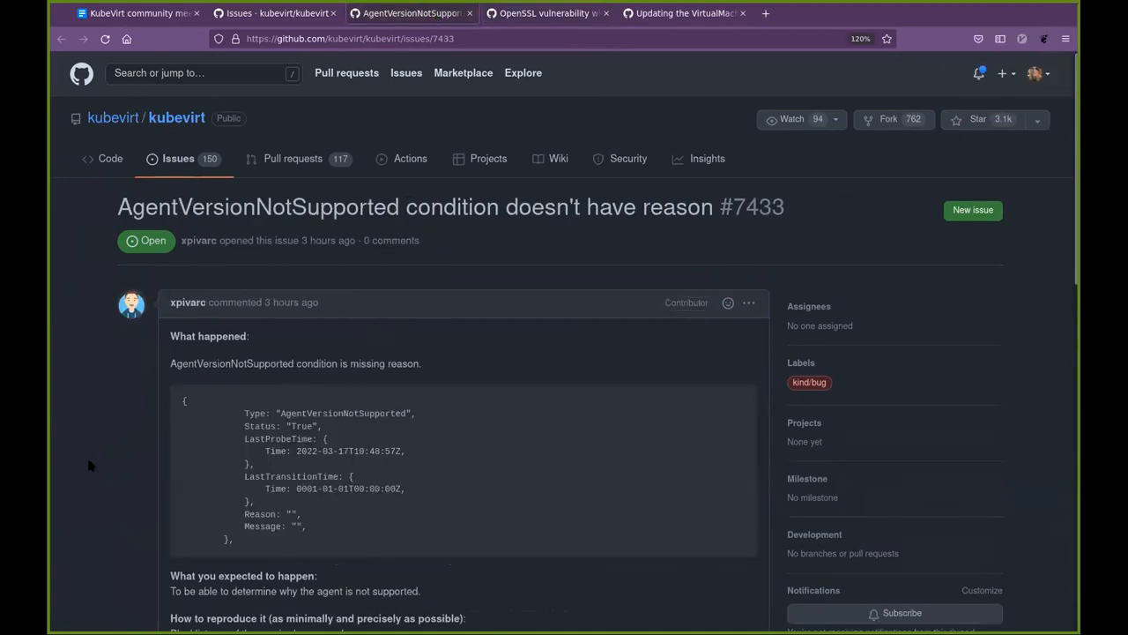
left_click(743, 13)
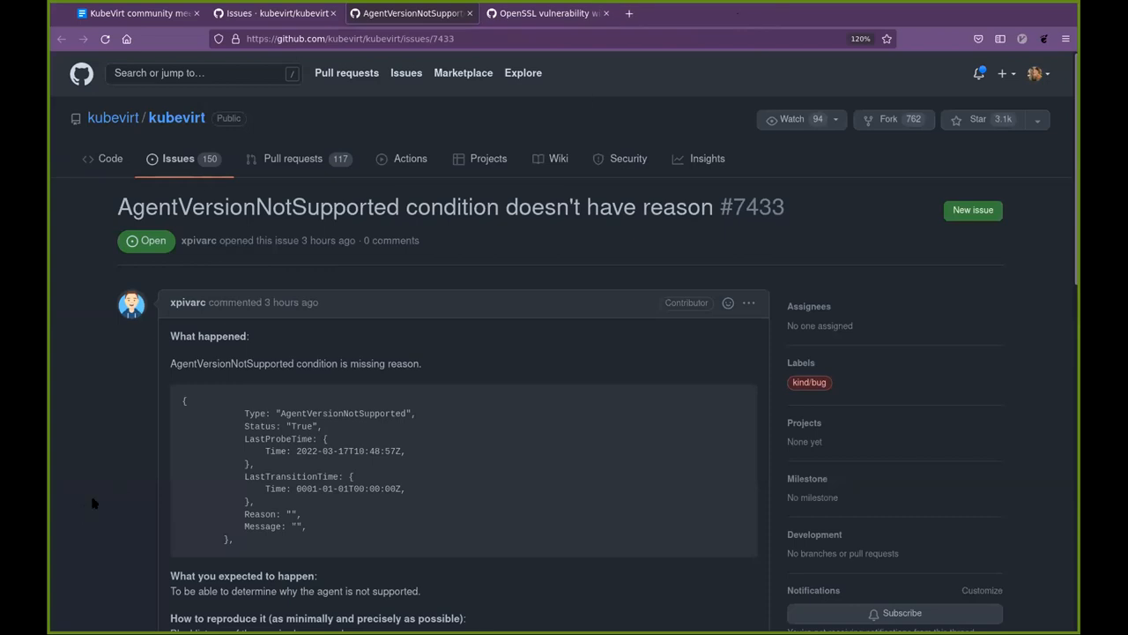
scroll(95, 503, "down", 3)
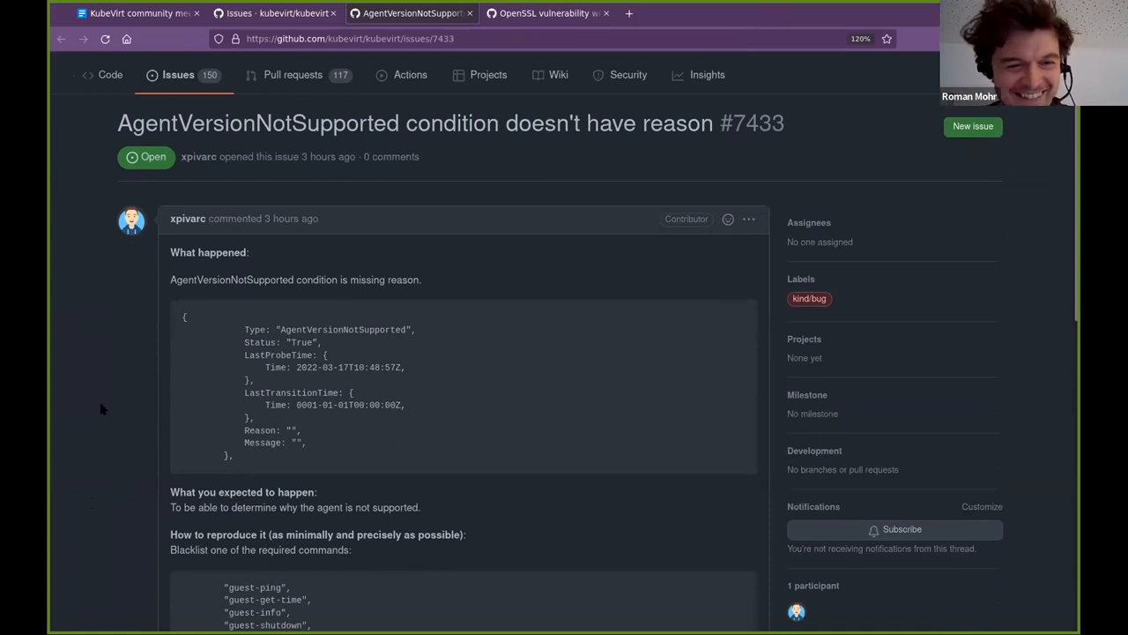
scroll(101, 409, "down", 2)
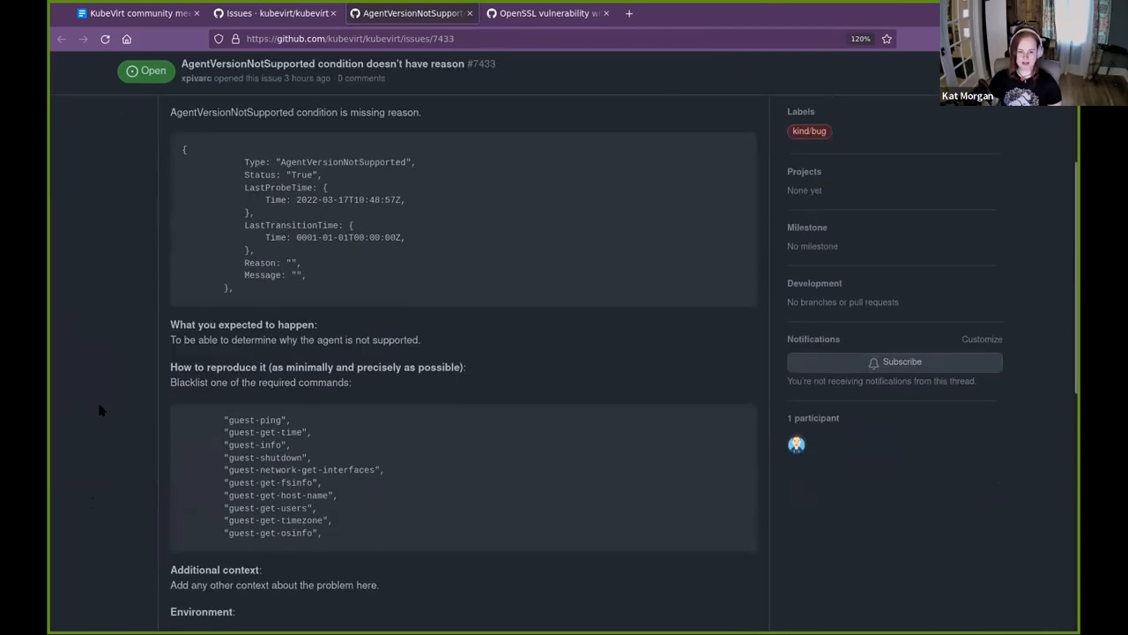
scroll(102, 409, "up", 2)
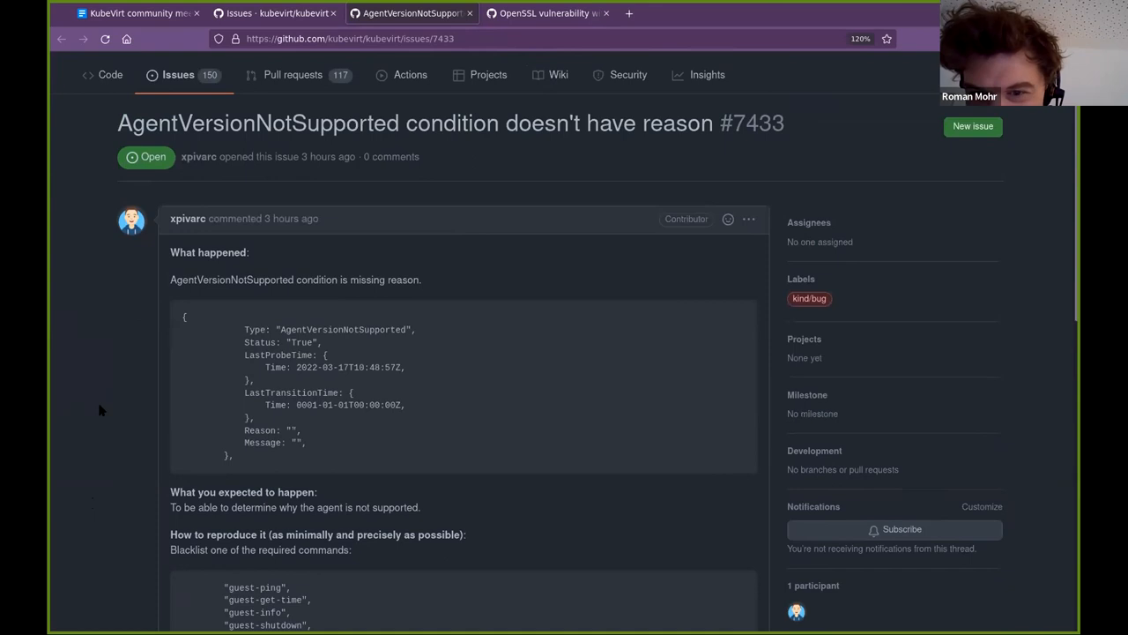
scroll(101, 410, "down", 3)
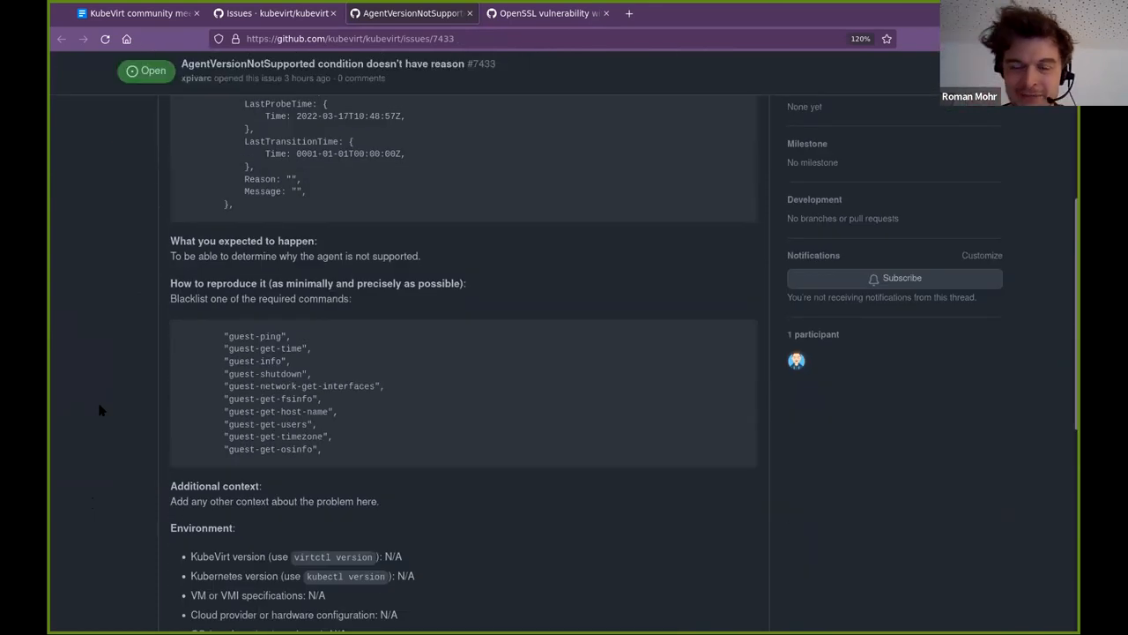
scroll(101, 410, "down", 5)
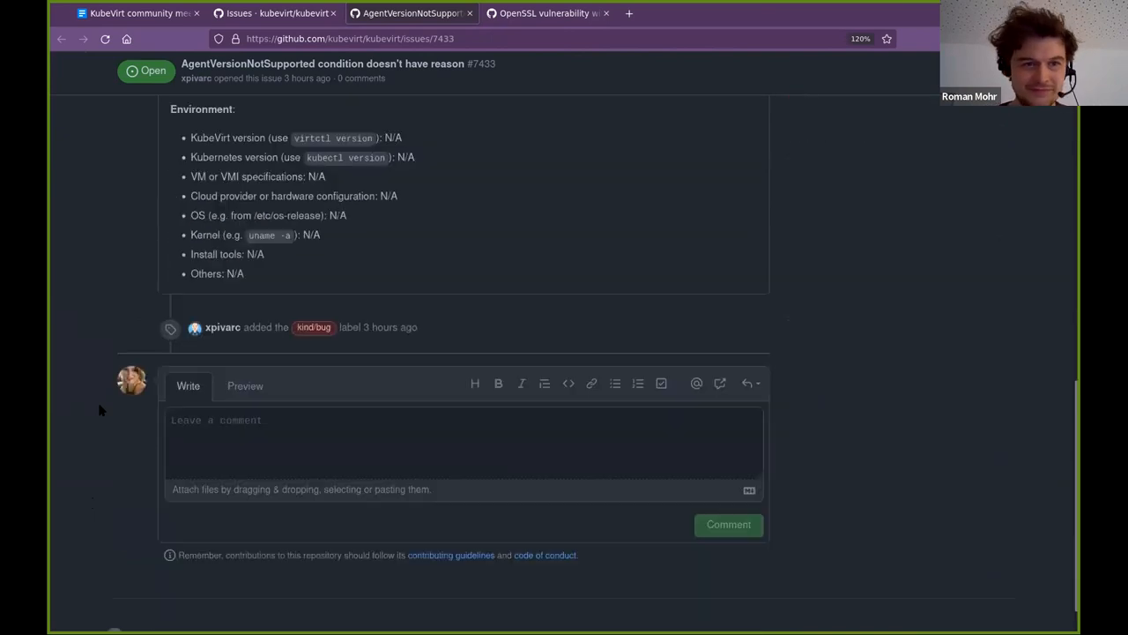
scroll(102, 410, "up", 5)
scroll(102, 410, "up", 5)
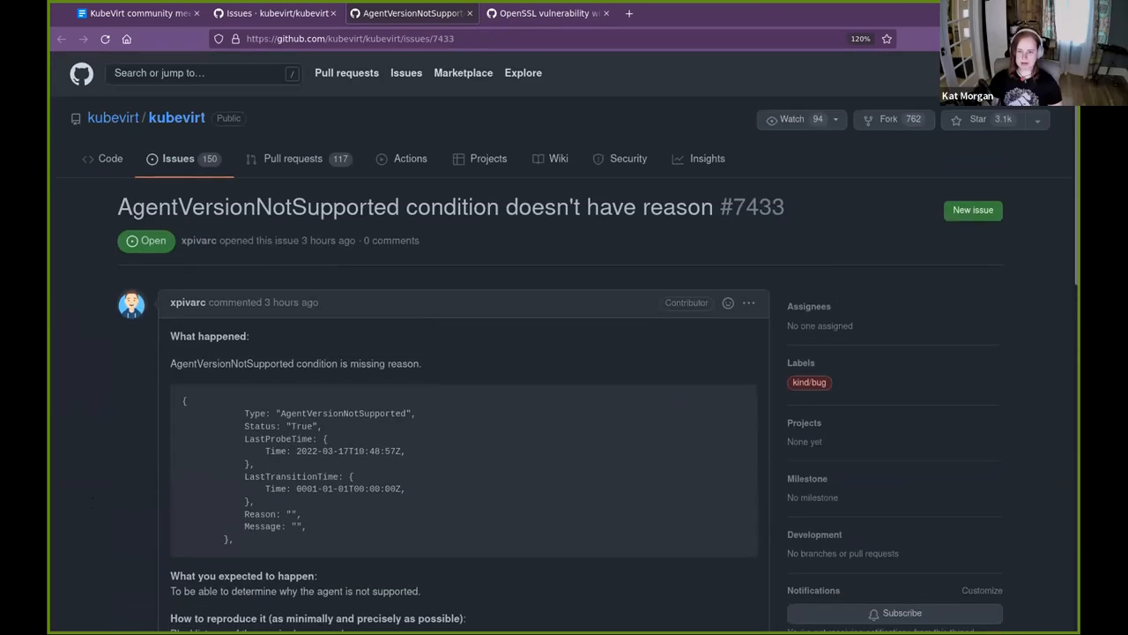
- Close the open-issues list and return to the community meeting notes doc
left_click(278, 13)
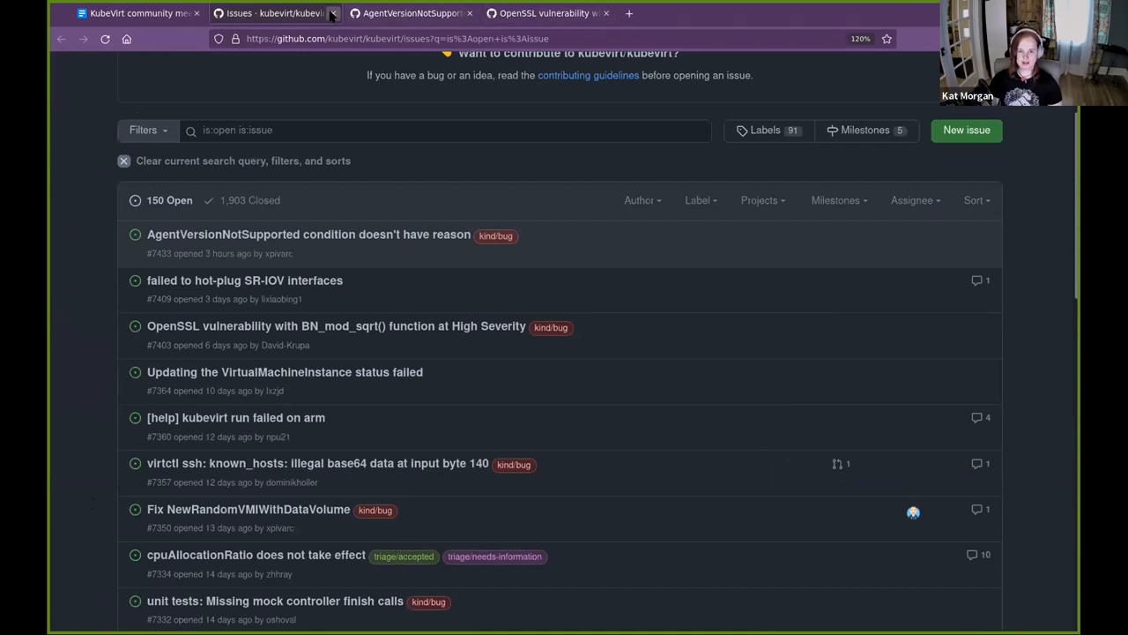
left_click(333, 13)
left_click(132, 14)
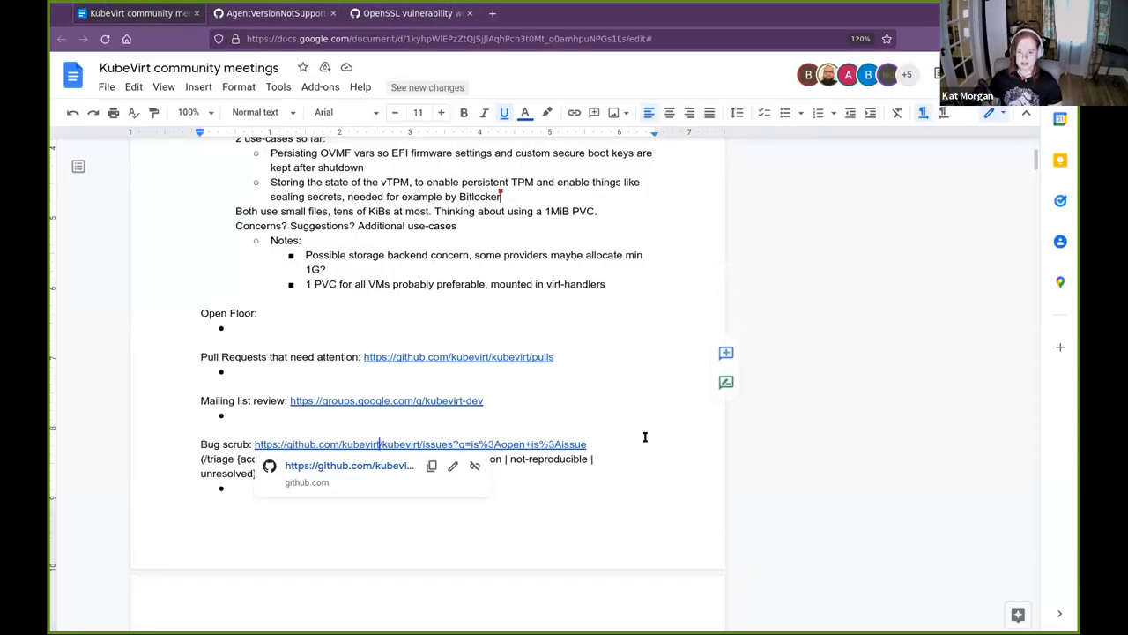
left_click_drag(265, 489, 186, 304)
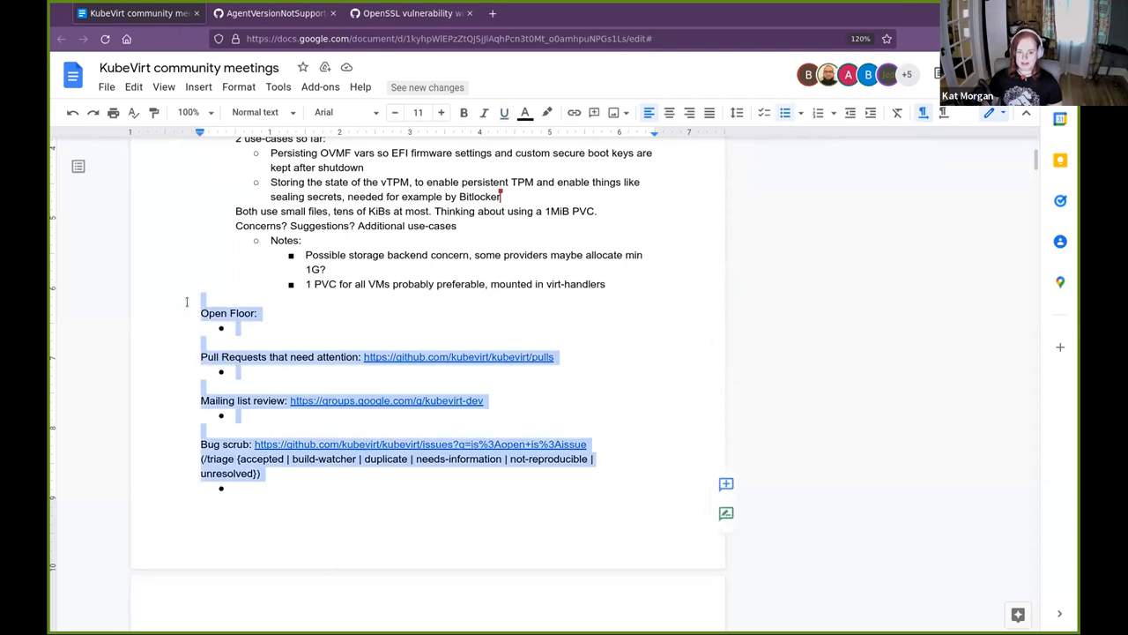
left_click(557, 307)
scroll(564, 324, "up", 5)
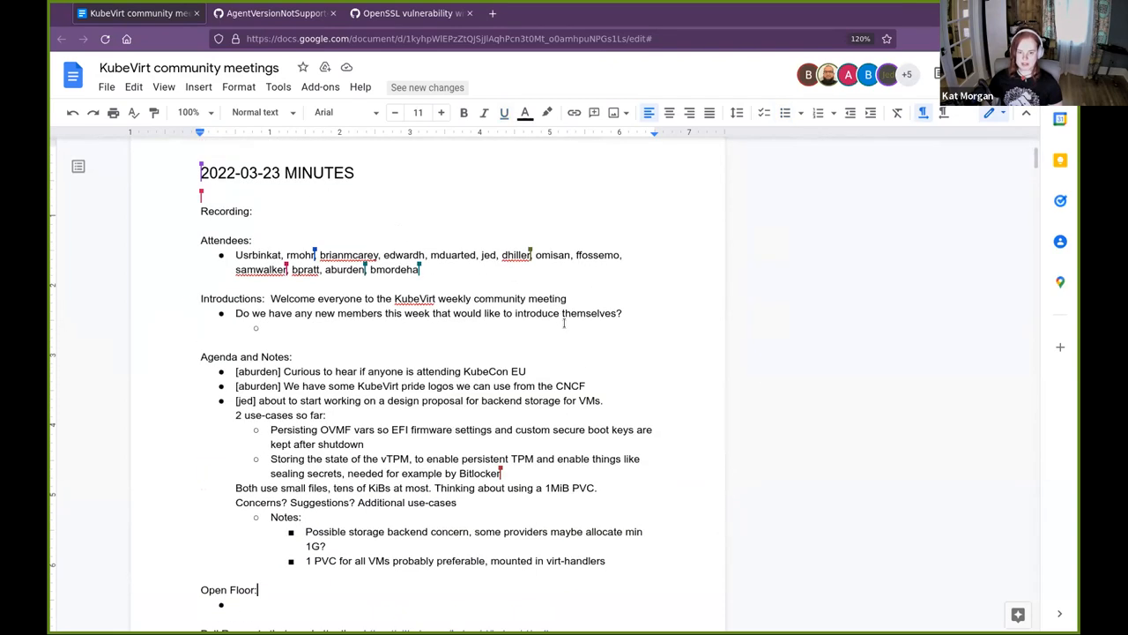
left_click(666, 312)
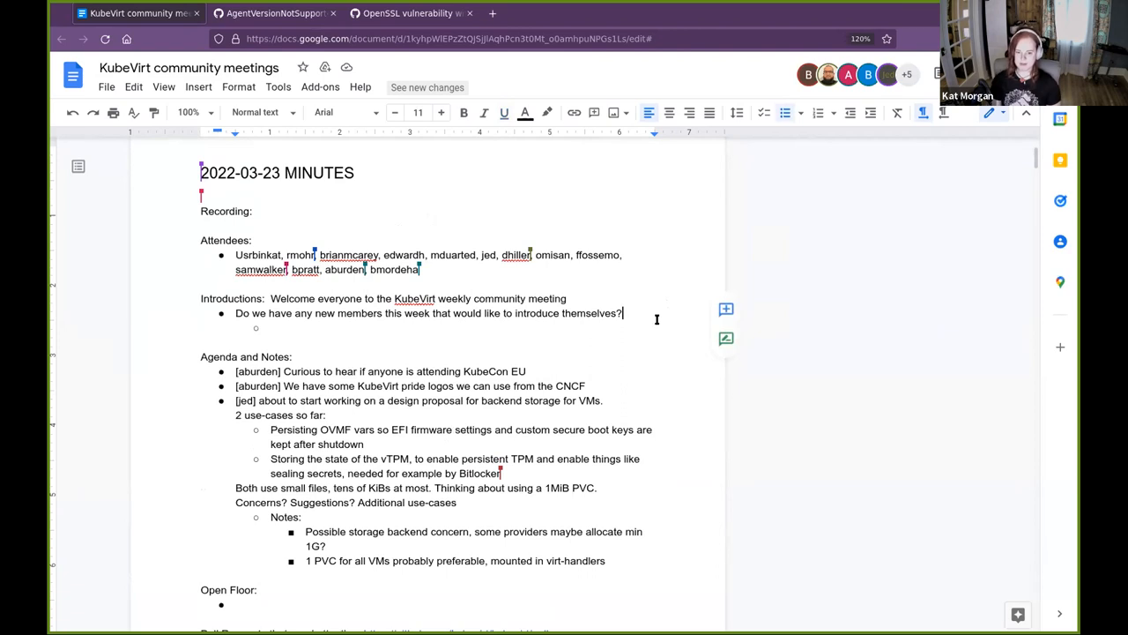
left_click(586, 414)
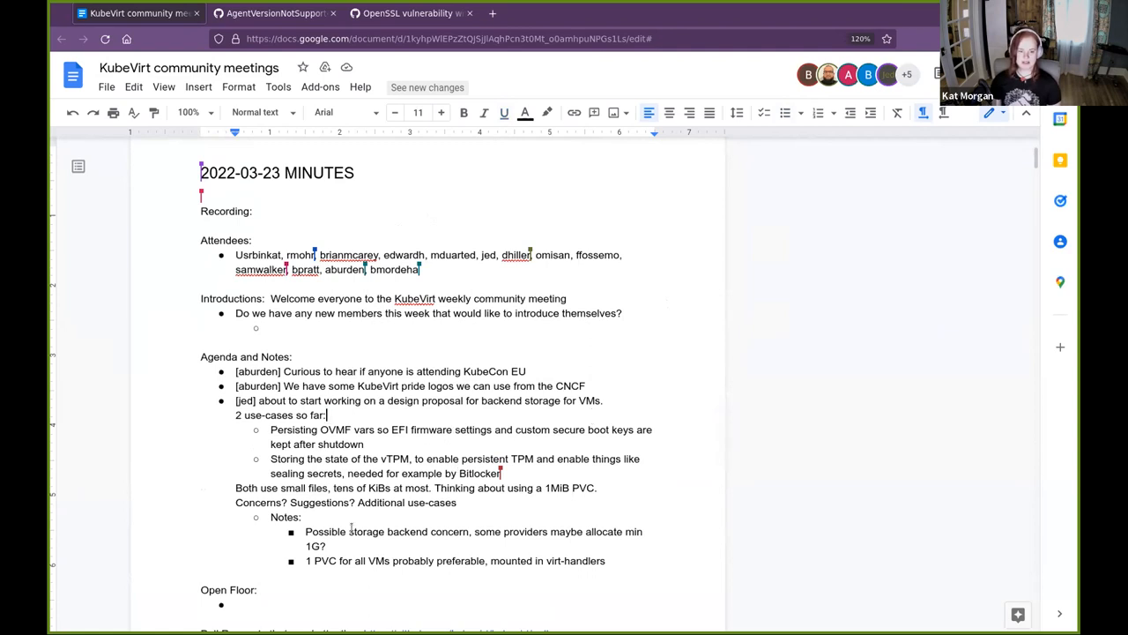
left_click(311, 597)
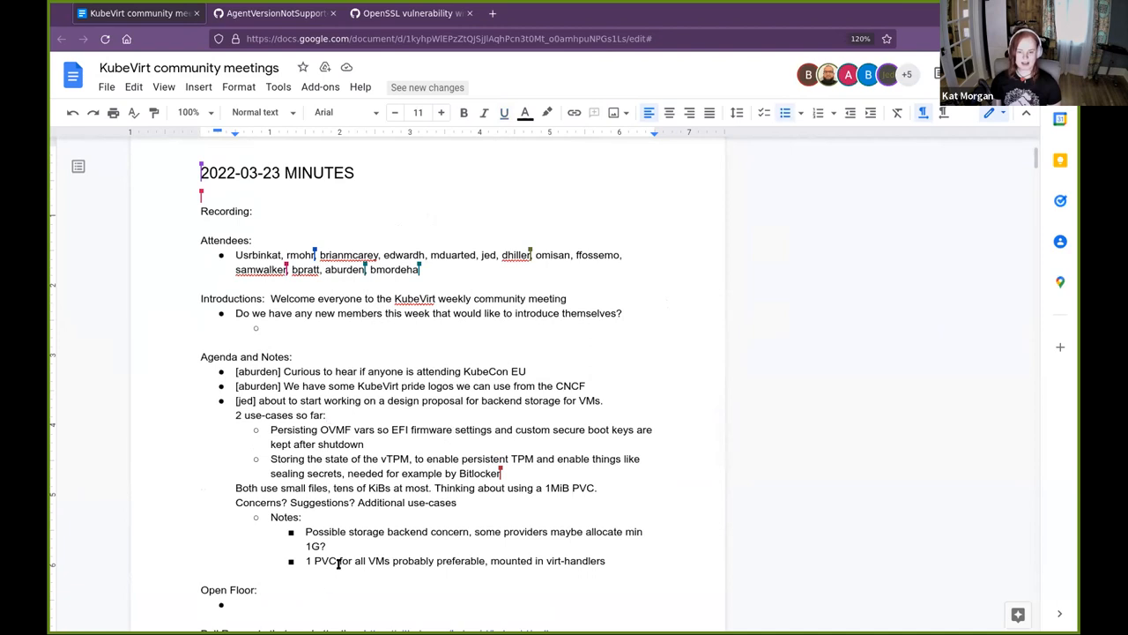
left_click(185, 583)
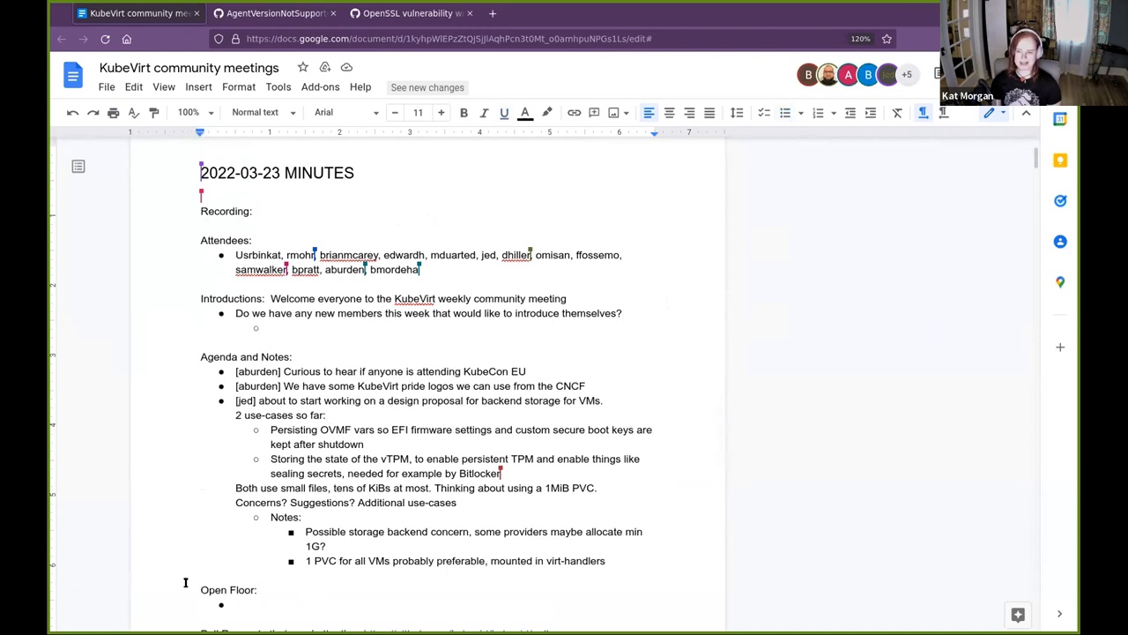